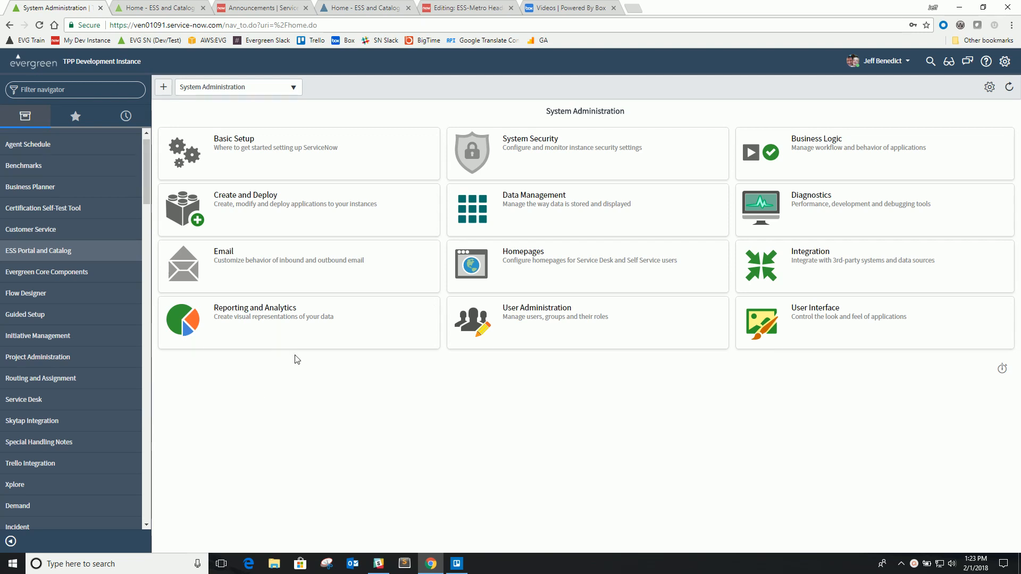
# - Find the Service Portal announcements list through the navigator filter "announcements" and start a new announcement record
pyautogui.click(47, 93)
pyautogui.write('announcements')
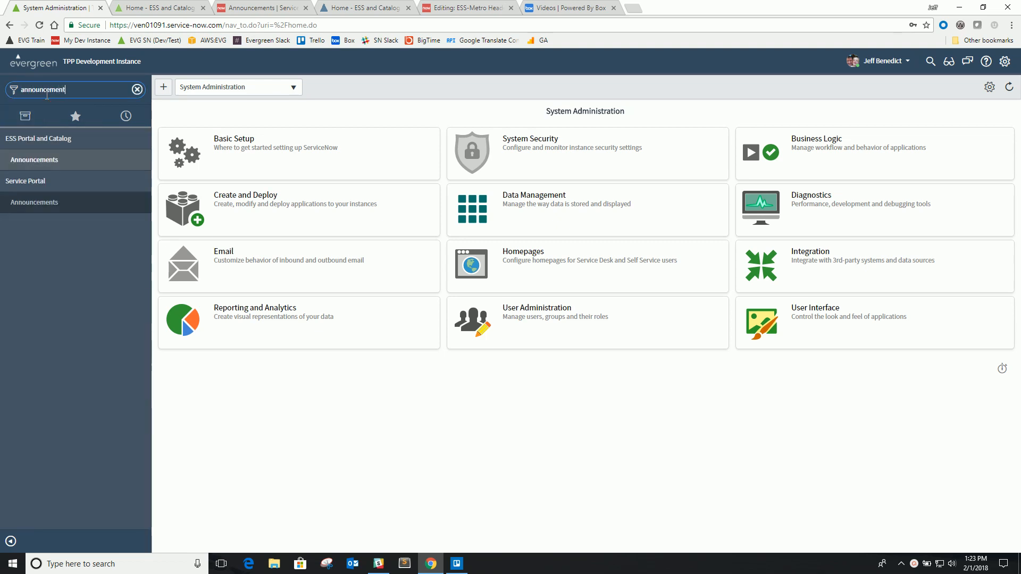
pyautogui.click(40, 211)
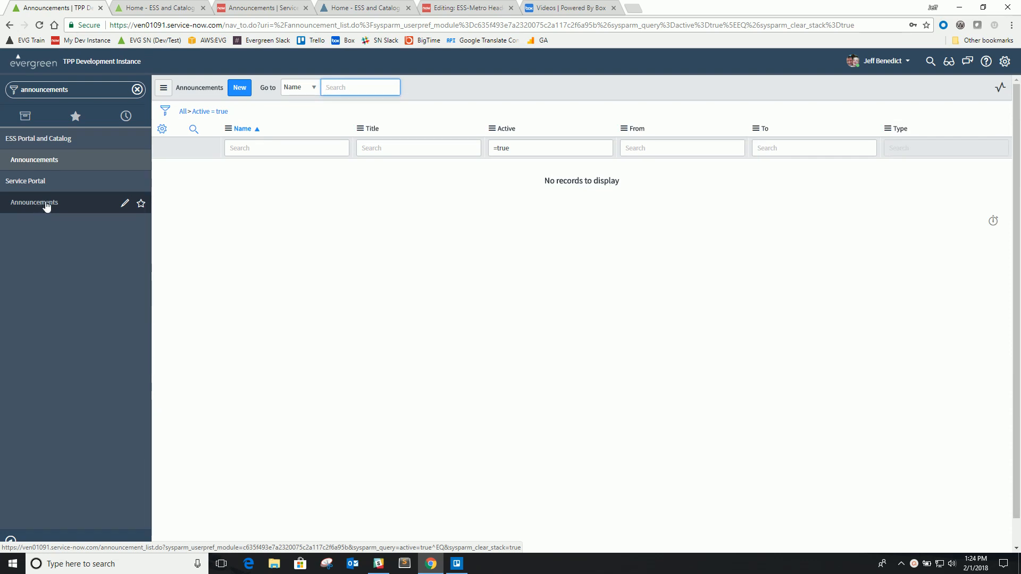
pyautogui.click(240, 88)
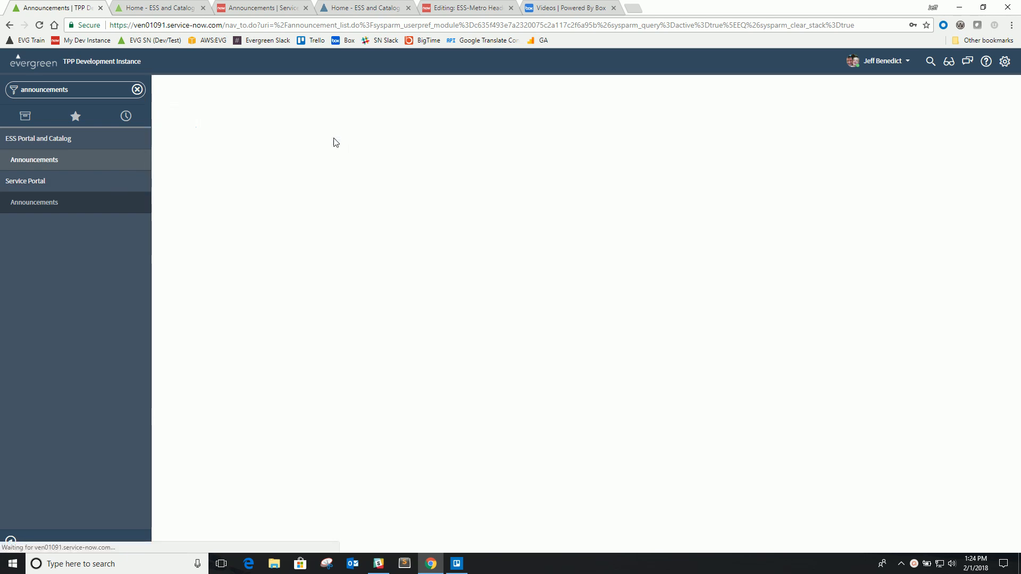
# - Enter "Test announcement" as both the name and the title of the new announcement
pyautogui.write('T')
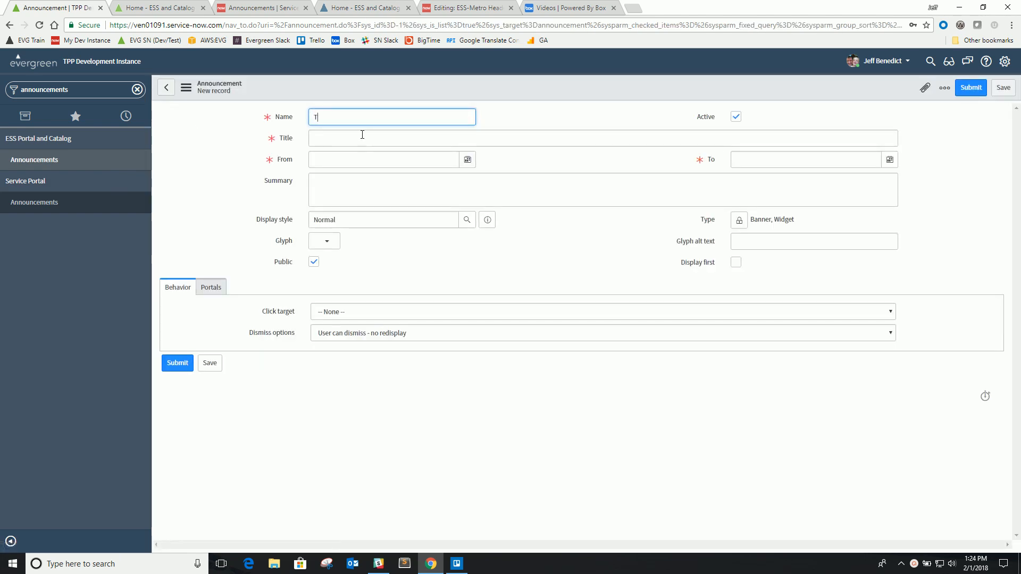
pyautogui.write('est announ')
pyautogui.hotkey('ctrl', 'a')
pyautogui.hotkey('ctrl', 'c')
pyautogui.click(362, 137)
pyautogui.hotkey('ctrl', 'v')
pyautogui.click(359, 158)
pyautogui.click(466, 160)
pyautogui.click(372, 208)
pyautogui.click(427, 180)
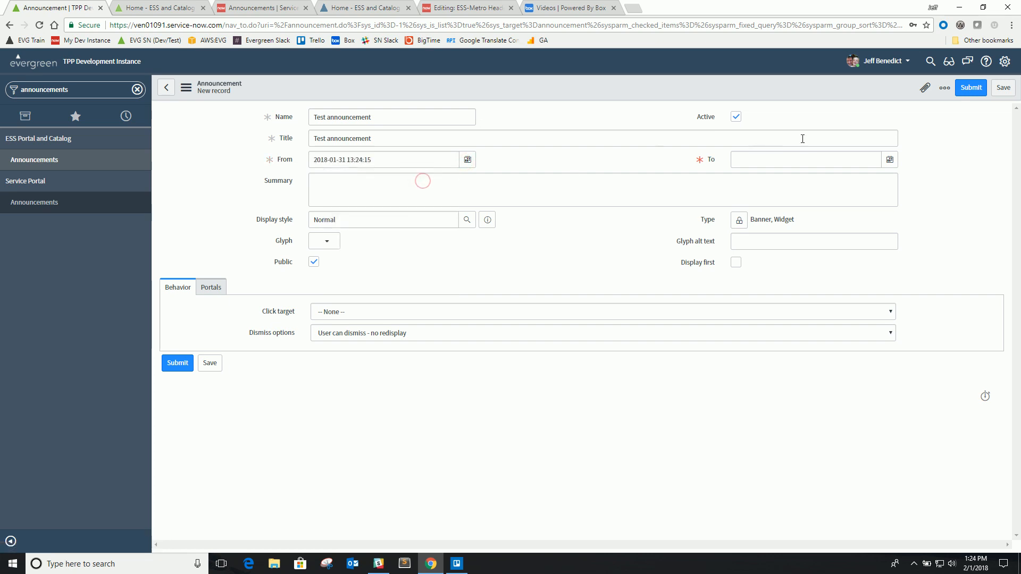
pyautogui.click(889, 159)
pyautogui.click(804, 206)
pyautogui.click(850, 180)
pyautogui.click(776, 160)
# - Enter "Here is the summary" as the announcement's summary and choose the Normal display style
pyautogui.click(451, 203)
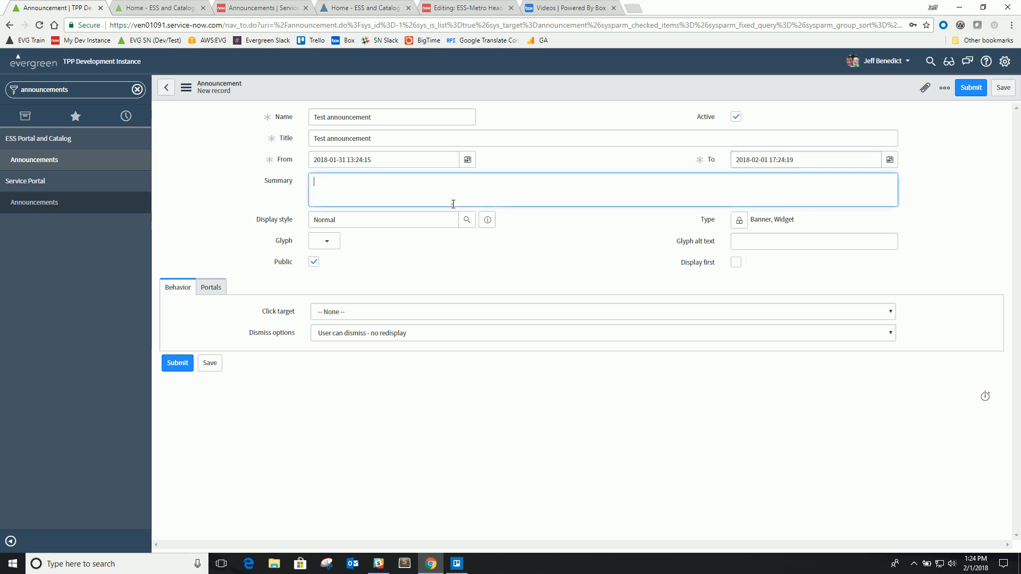
pyautogui.write('Here is the summary')
pyautogui.press('Tab')
pyautogui.write('U')
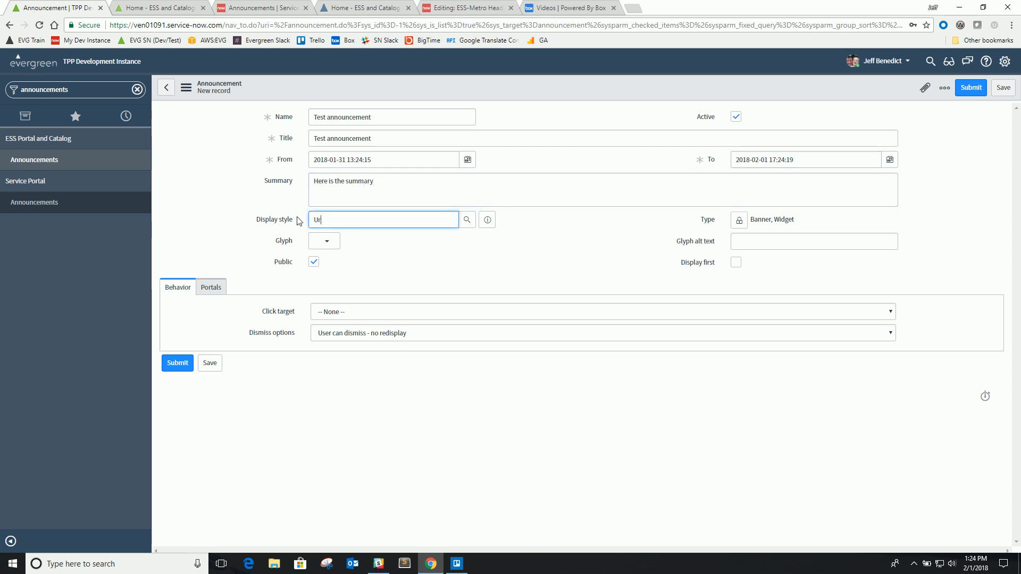
pyautogui.write('r')
pyautogui.press('BackSpace')
pyautogui.press('BackSpace')
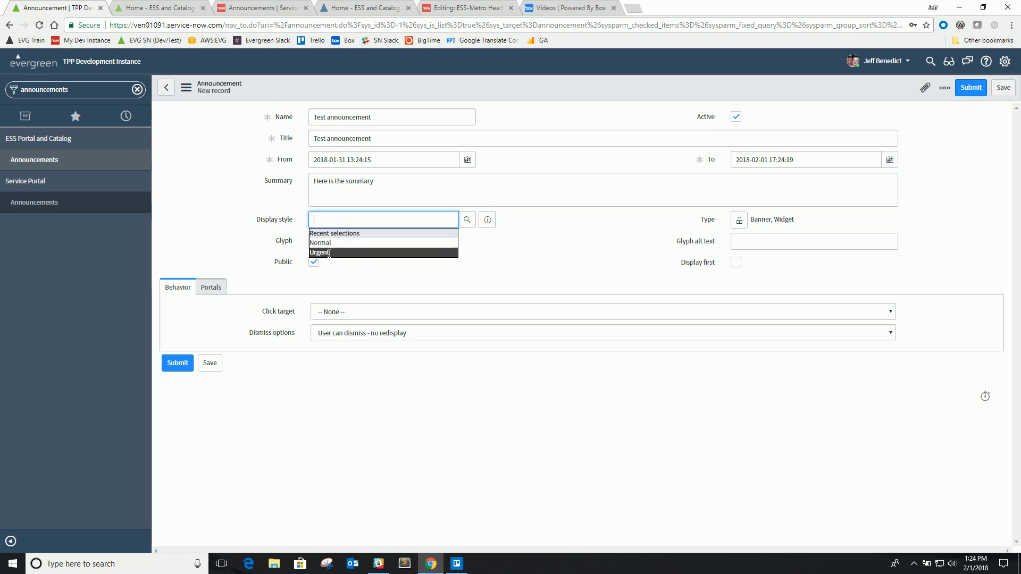
pyautogui.click(359, 245)
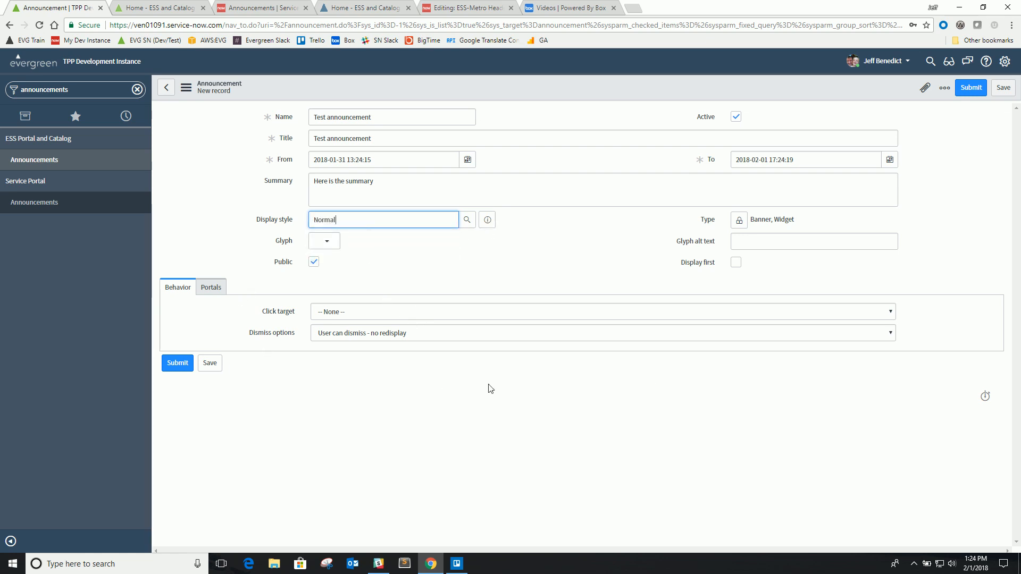
# - Review the click target choices and assign the announcement to the ESS and Catalog Application portal
pyautogui.click(353, 313)
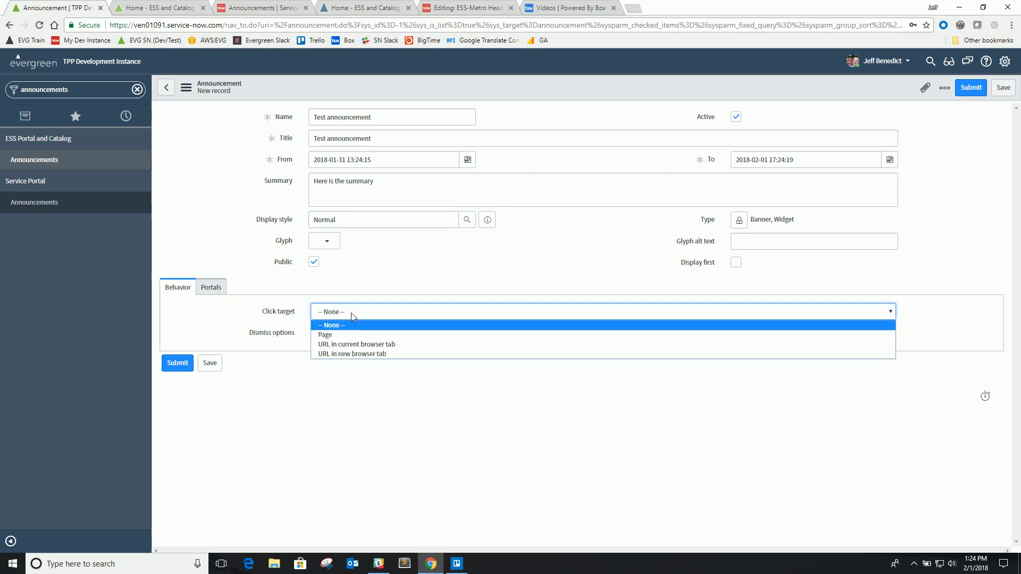
pyautogui.click(304, 324)
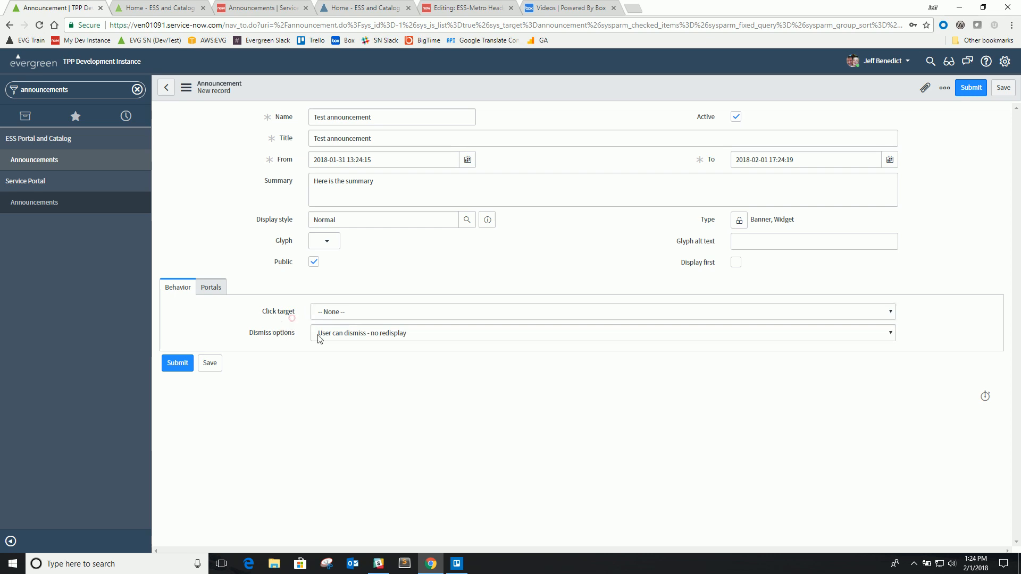
pyautogui.click(220, 290)
pyautogui.click(278, 359)
pyautogui.write('E')
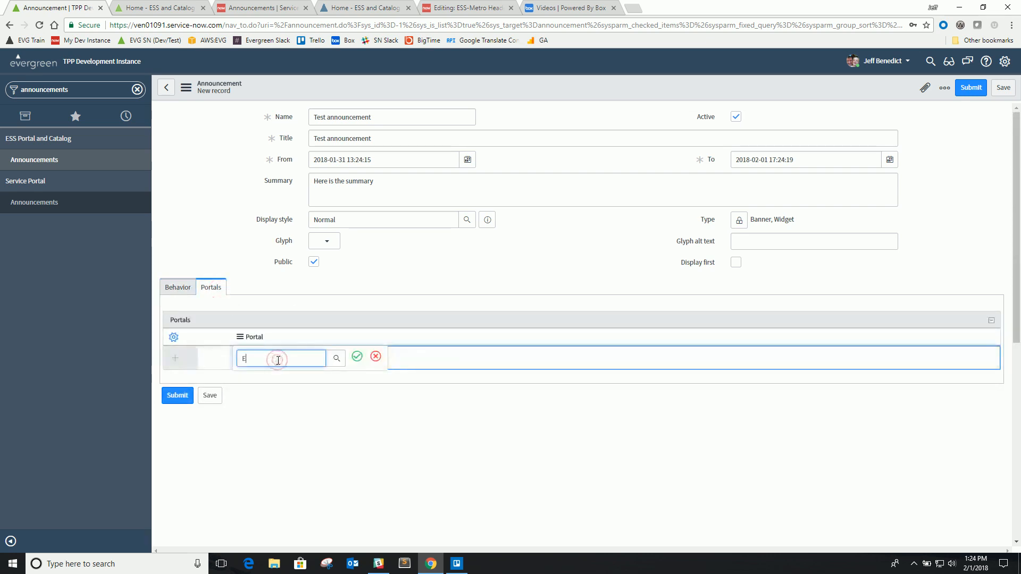
pyautogui.write('mp')
pyautogui.press('BackSpace')
pyautogui.press('BackSpace')
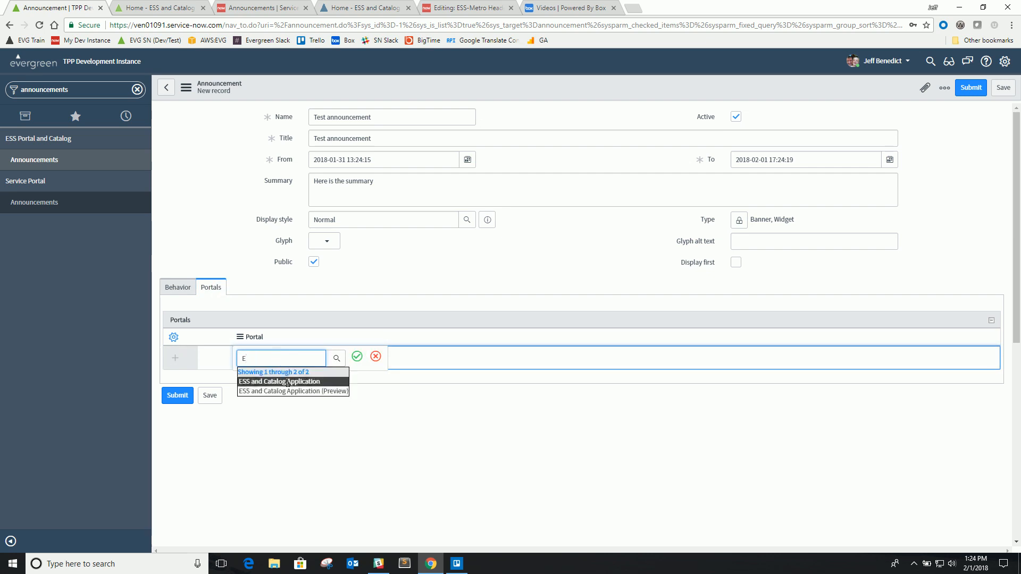
pyautogui.click(284, 381)
pyautogui.click(356, 356)
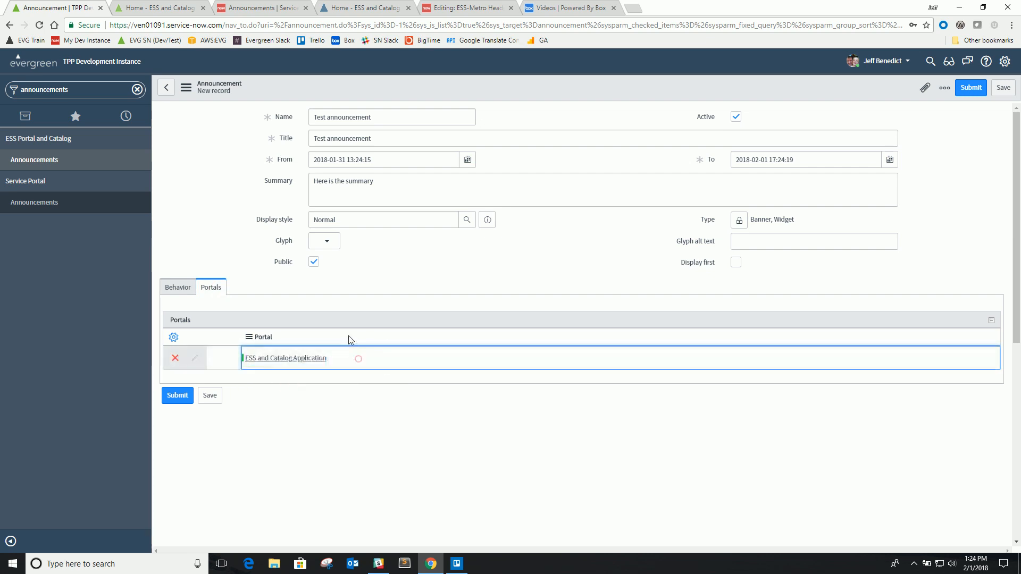
# - Save the announcement, check its assigned portal, and reload the ESS portal home page to view the banner
pyautogui.click(171, 288)
pyautogui.click(209, 363)
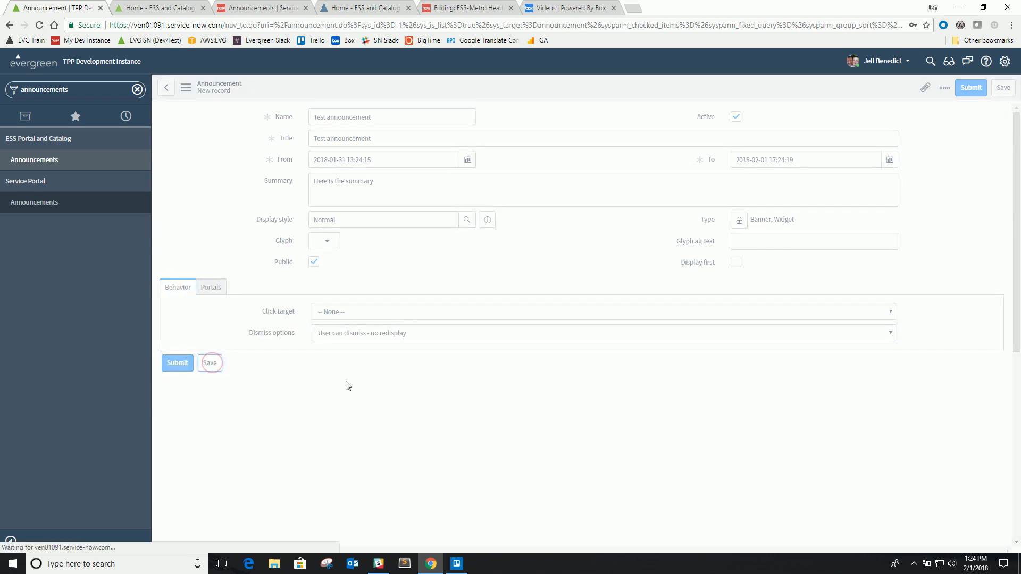
pyautogui.click(210, 288)
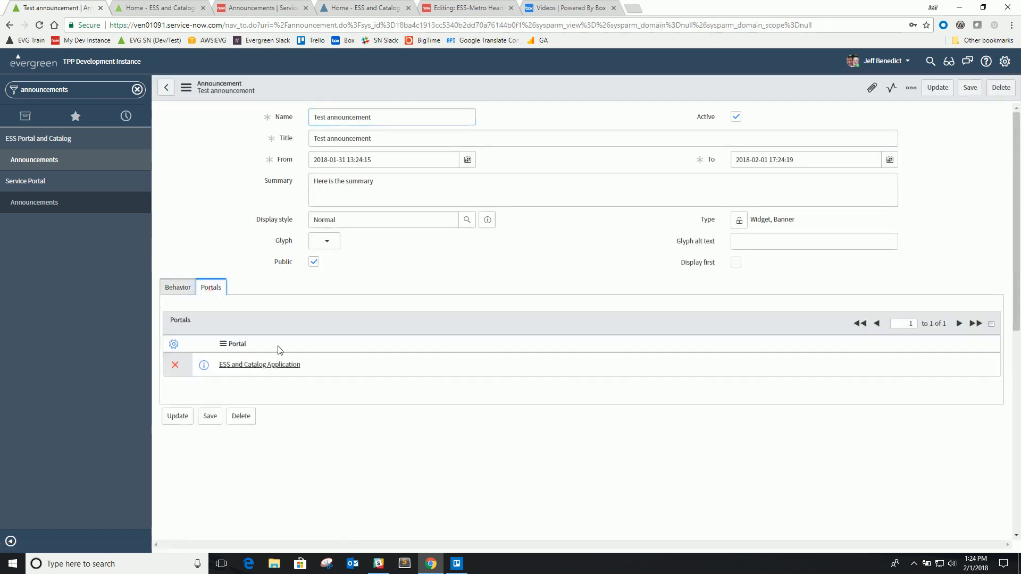
pyautogui.click(178, 288)
pyautogui.click(154, 6)
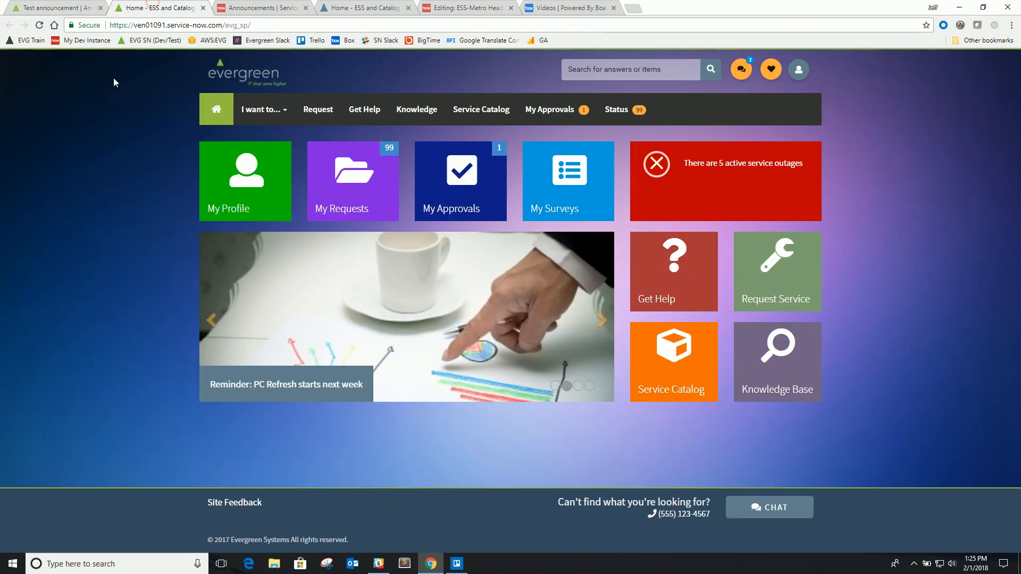
pyautogui.press('F5')
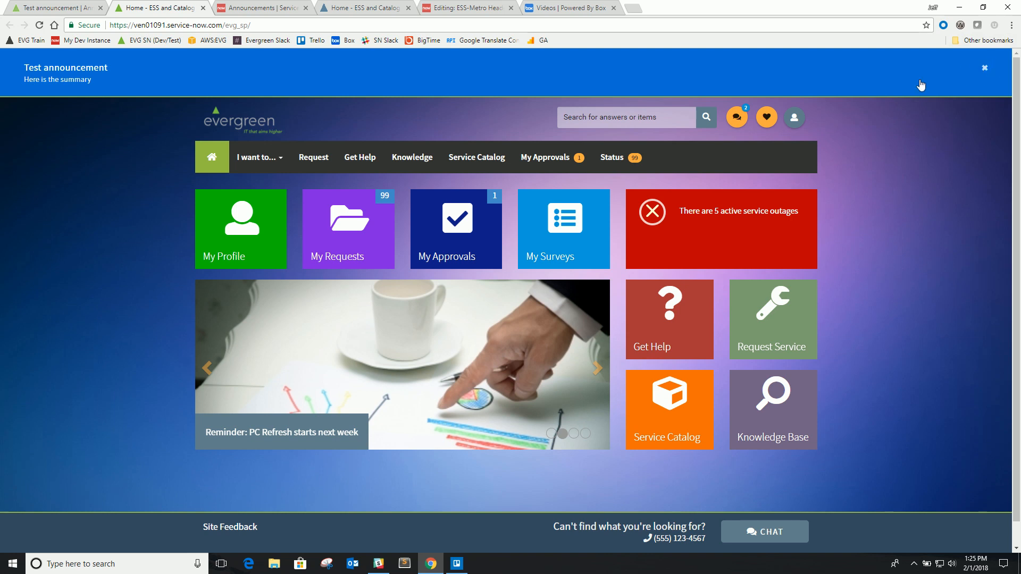
# - Append "#2" to the test announcement's name, title and summary, and save it as a separate new record
pyautogui.click(53, 6)
pyautogui.click(392, 117)
pyautogui.write('#2')
pyautogui.click(390, 136)
pyautogui.scroll(-1, 471, 200)
pyautogui.click(407, 130)
pyautogui.write('#2')
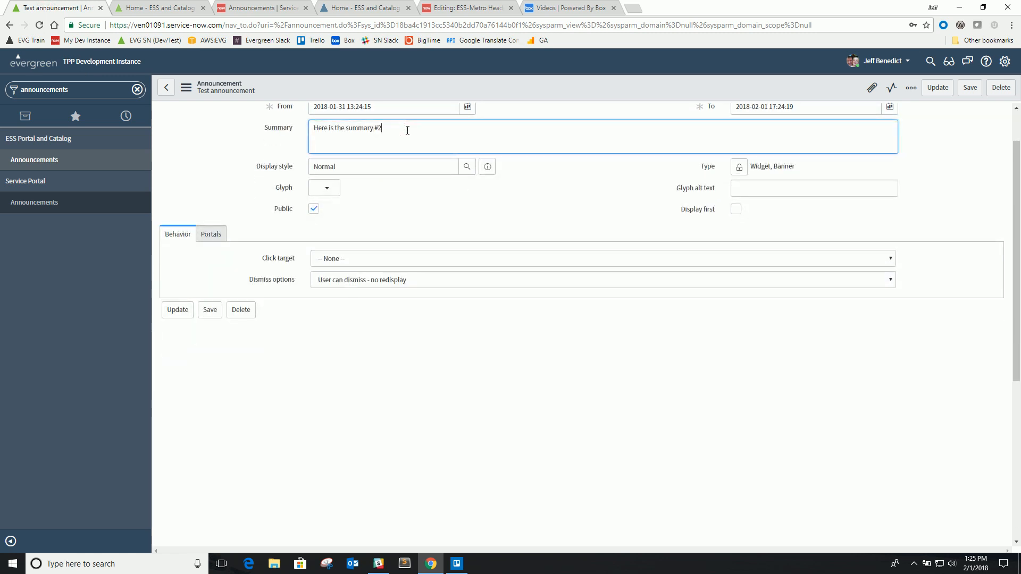
pyautogui.rightClick(430, 90)
pyautogui.click(457, 135)
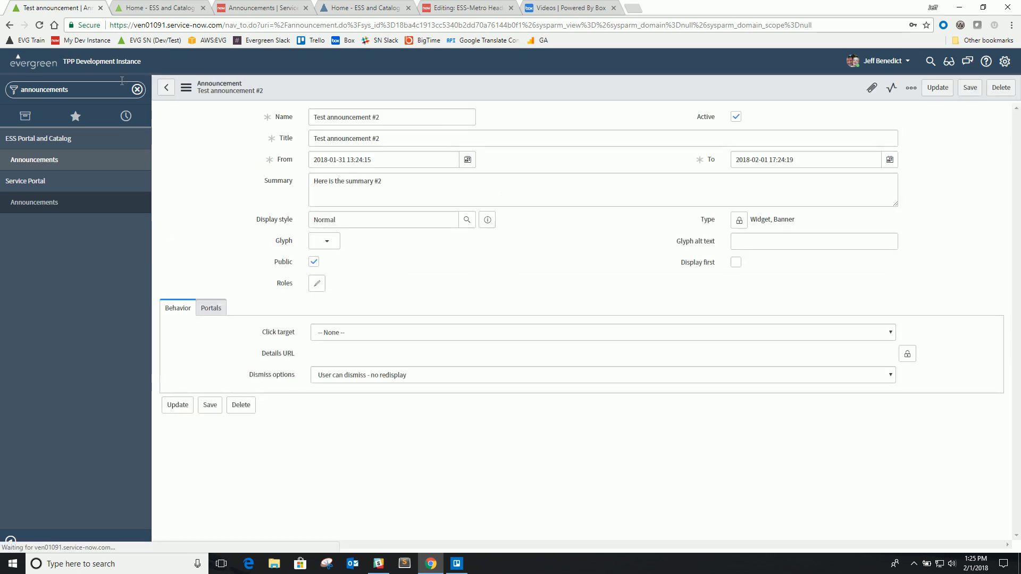
# - Reload the portal home page, then expand and collapse the announcement banner to view both announcements
pyautogui.click(137, 6)
pyautogui.press('F5')
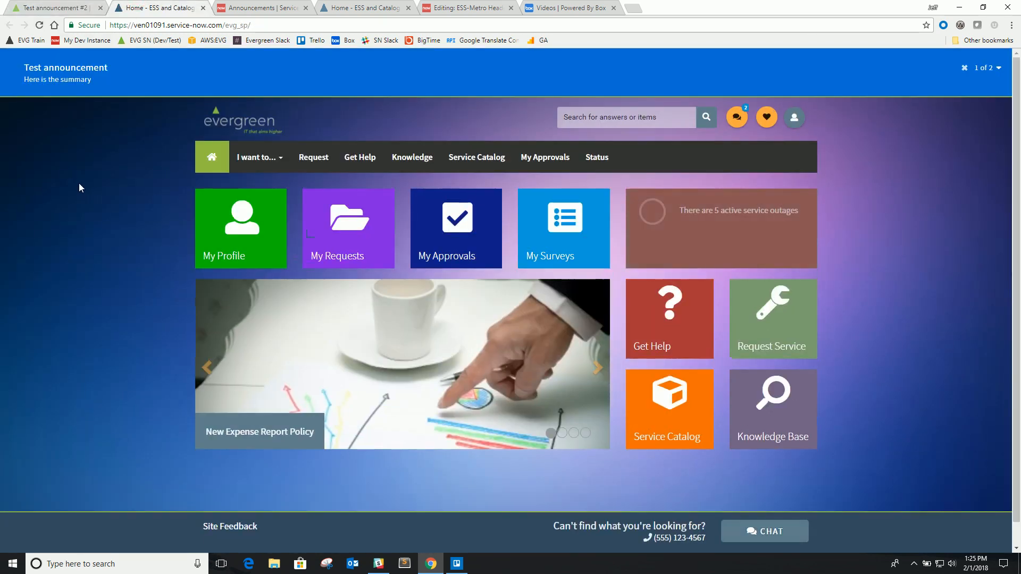
pyautogui.click(986, 69)
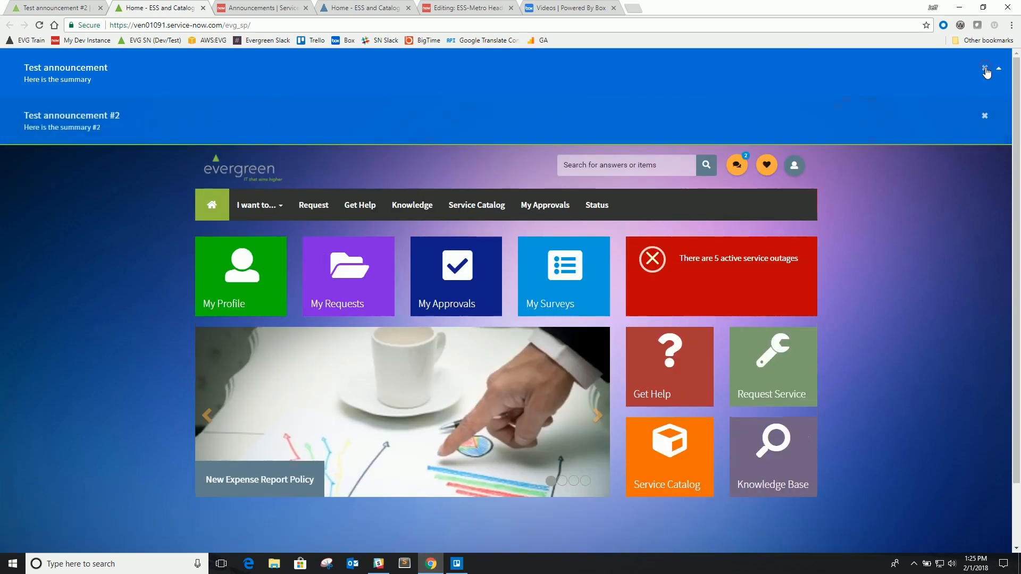
pyautogui.click(987, 68)
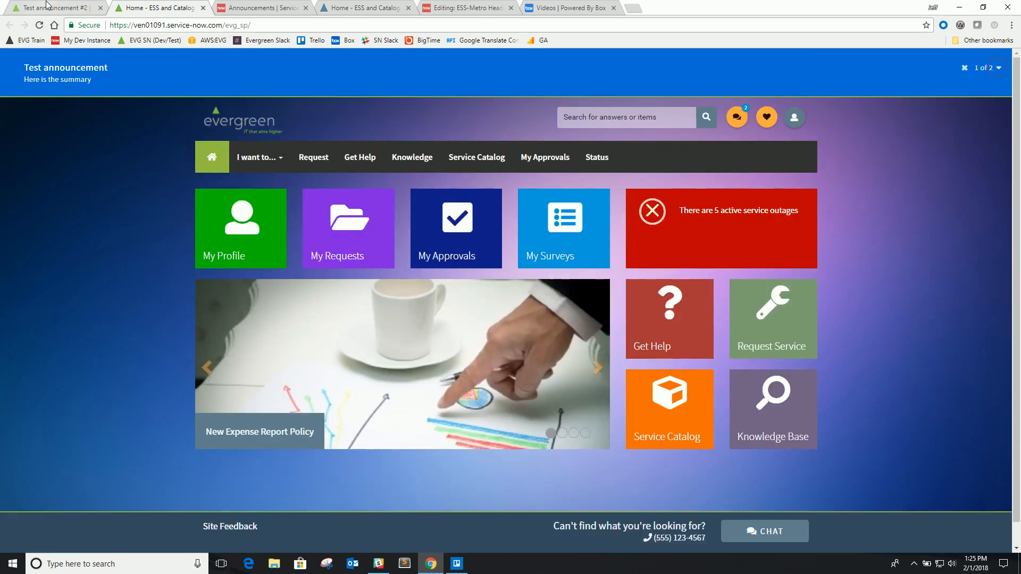
# - Set the display style of "Test announcement #2" to Urgent and save the record
pyautogui.hotkey('ctrl', 'pageup')
pyautogui.doubleClick(354, 218)
pyautogui.write('ur')
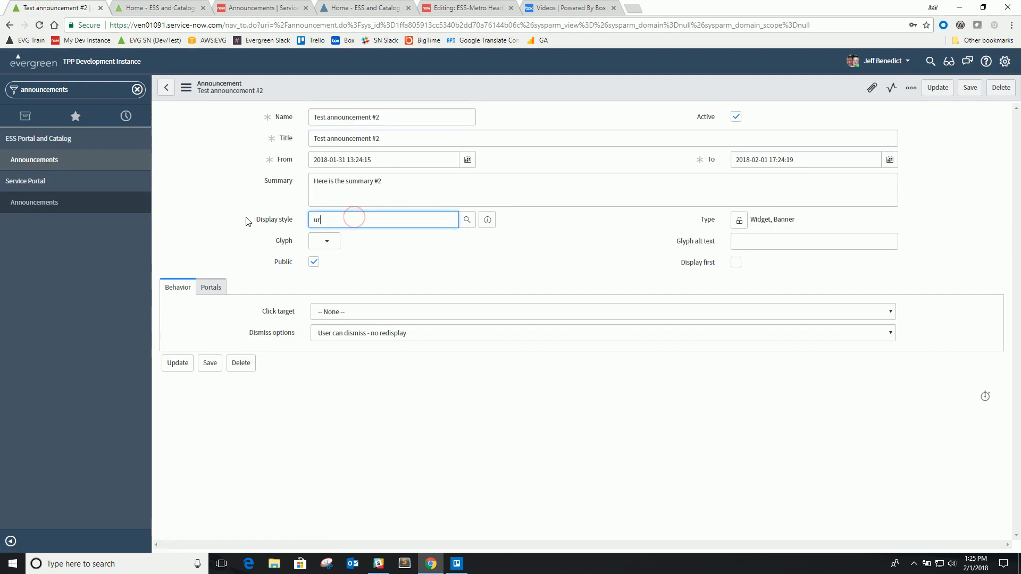
pyautogui.click(325, 244)
pyautogui.rightClick(358, 100)
pyautogui.click(367, 102)
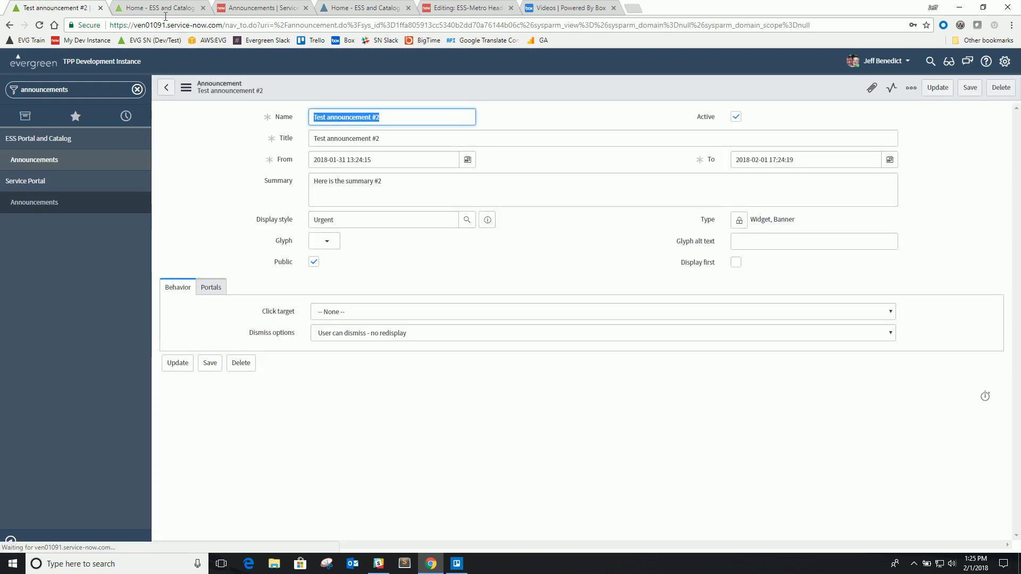
# - Refresh the portal home page and expand the banner list to compare the Urgent announcement's color, then collapse it
pyautogui.hotkey('ctrl', 'pagedown')
pyautogui.press('F5')
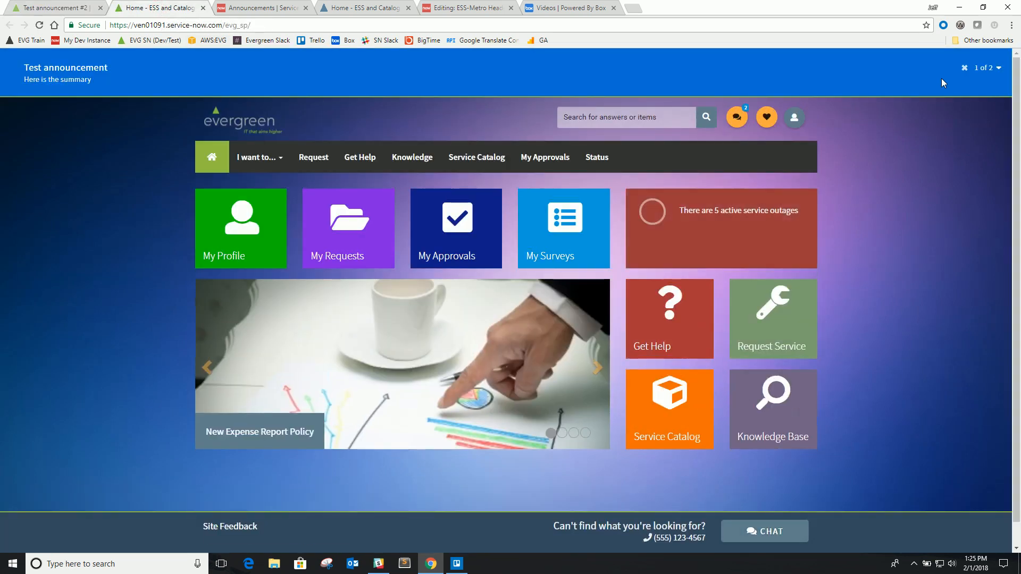
pyautogui.click(984, 73)
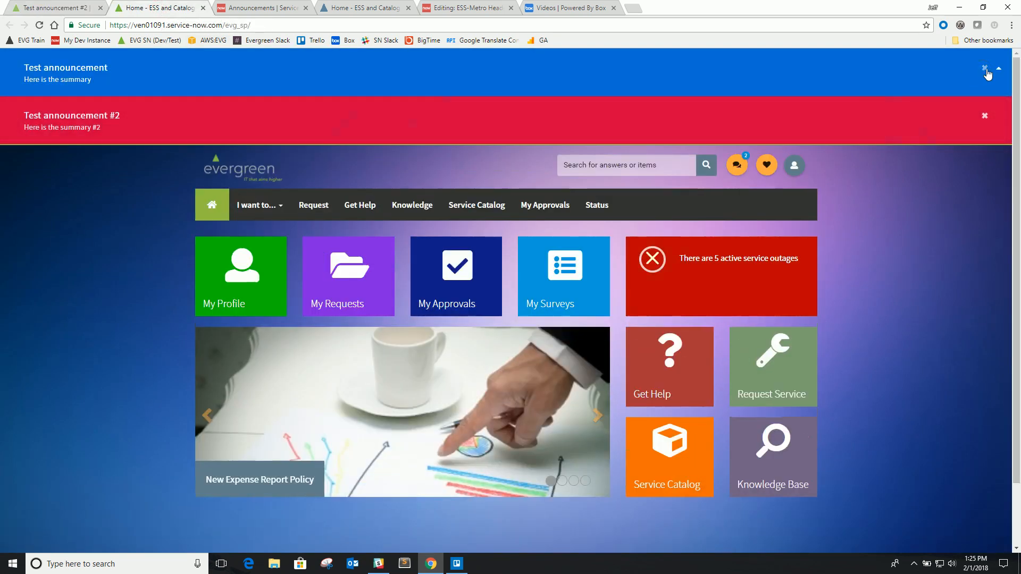
pyautogui.click(998, 72)
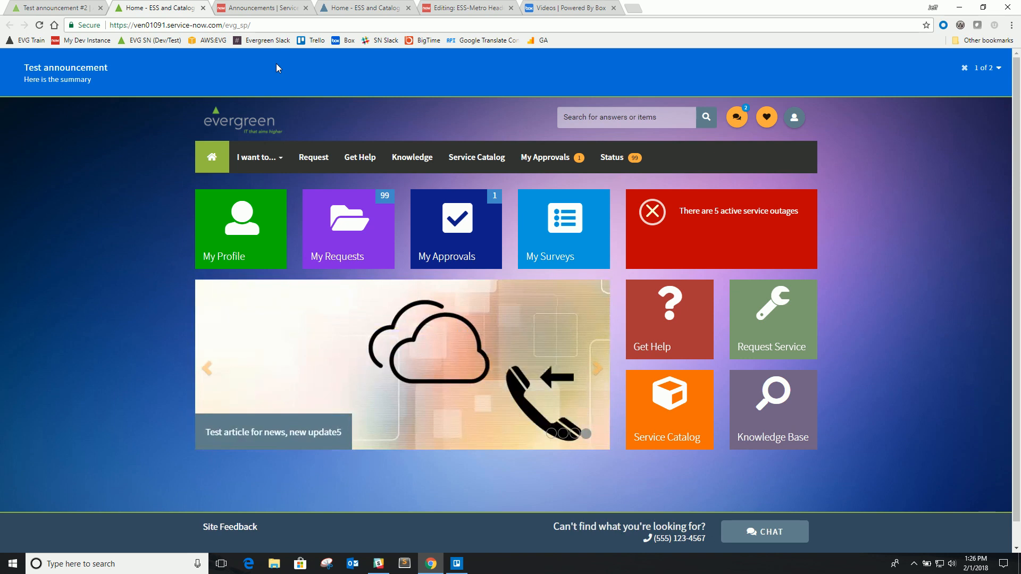
# - Inspect the announcement banner's HTML, selecting the sp-announcement and sp-announcement-list elements, then minimize the developer tools
pyautogui.rightClick(296, 78)
pyautogui.click(367, 216)
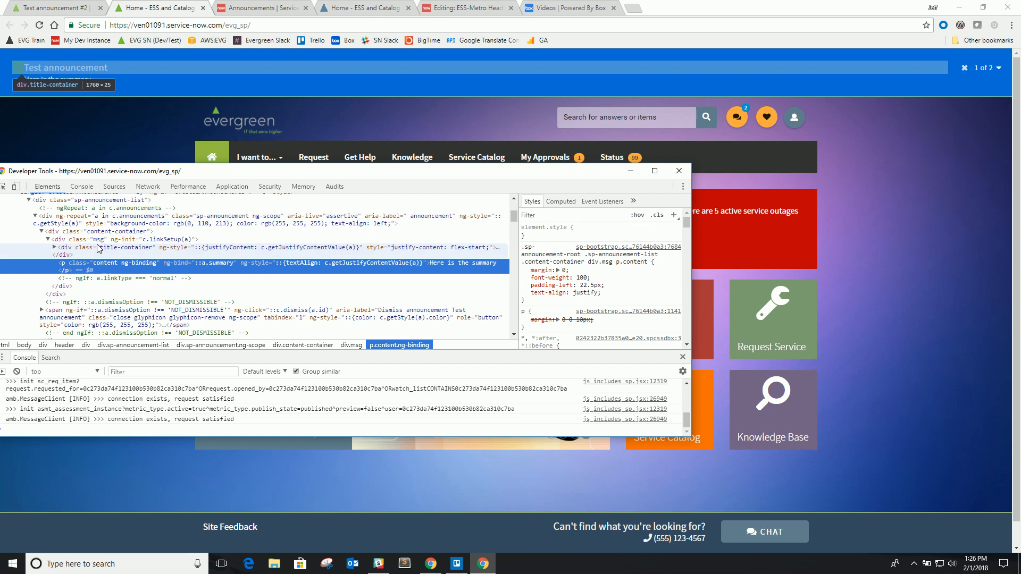
pyautogui.click(91, 218)
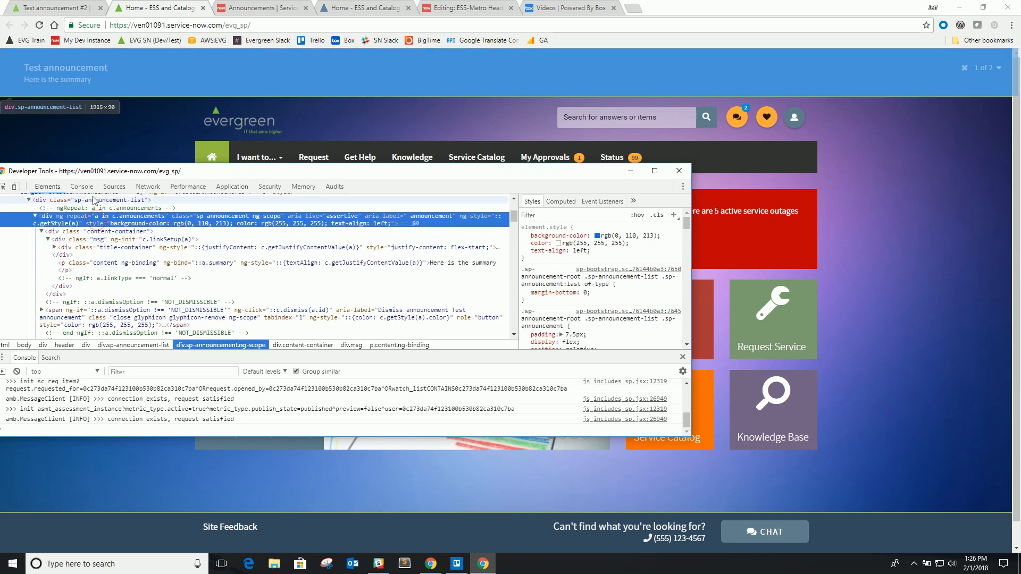
pyautogui.click(96, 201)
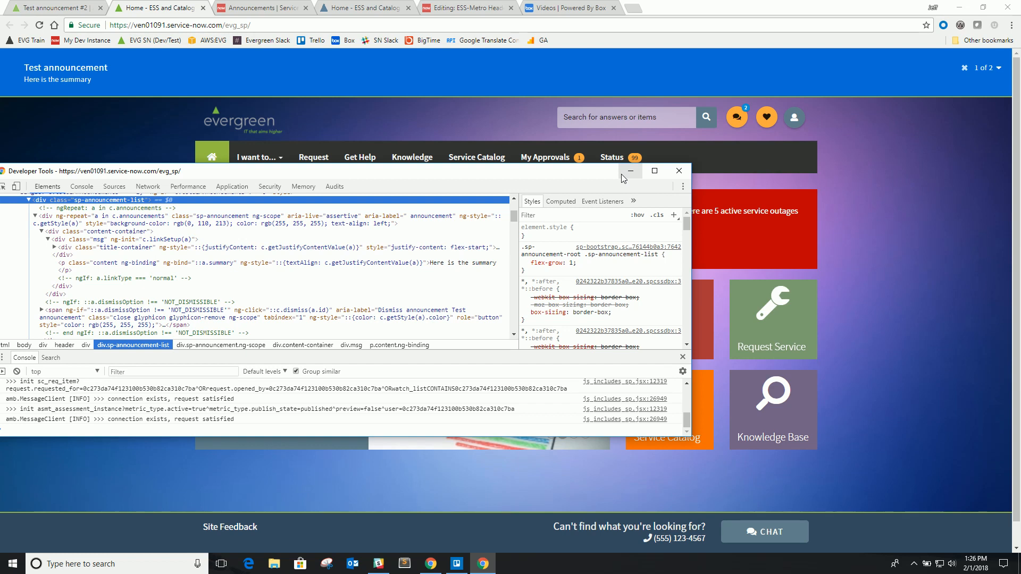
pyautogui.click(635, 171)
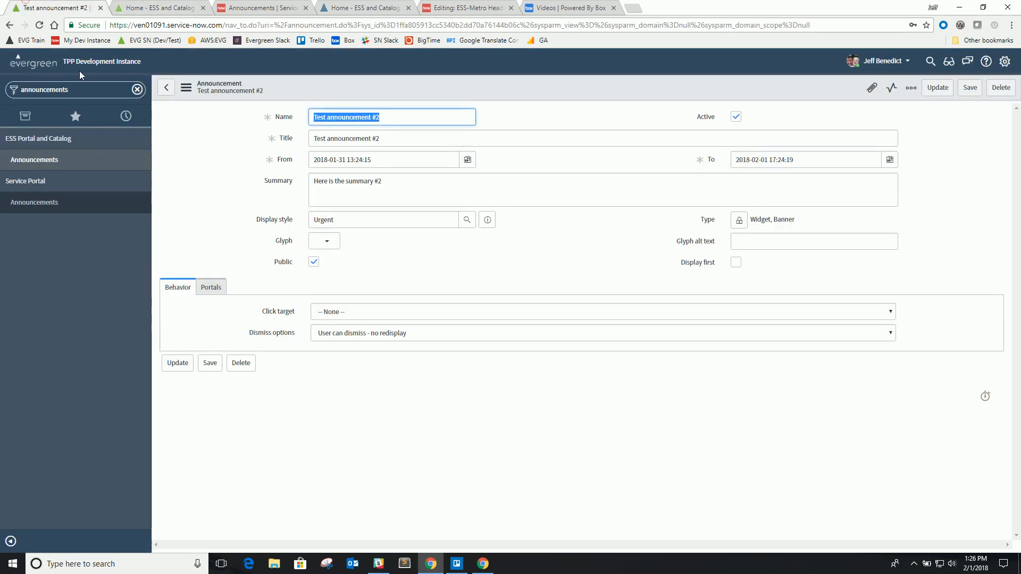
# - Reopen the Service Portal announcements list and set Active to false for both test announcements
pyautogui.hotkey('ctrl', 'shift', 'Tab')
pyautogui.click(33, 202)
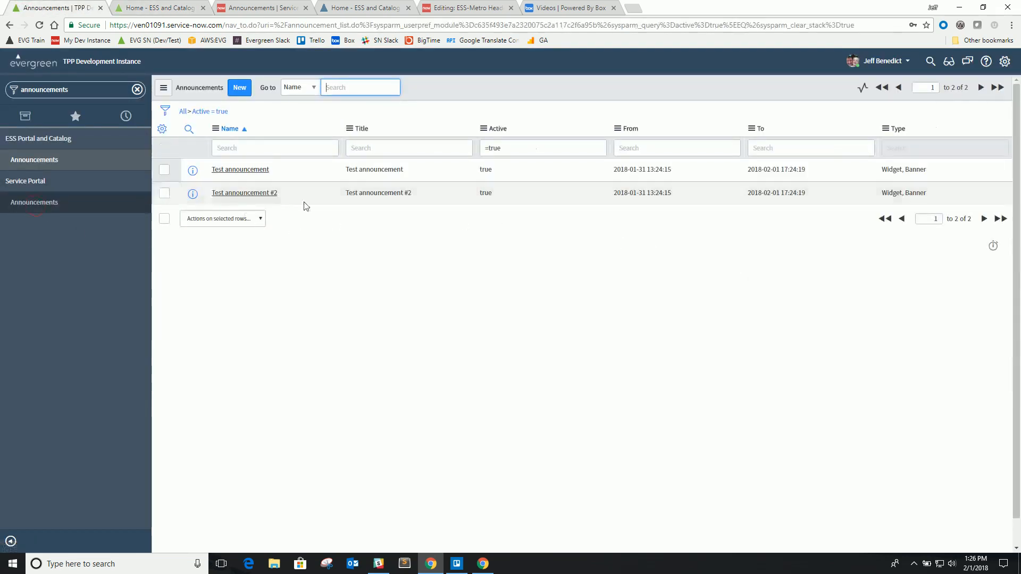
pyautogui.click(551, 172)
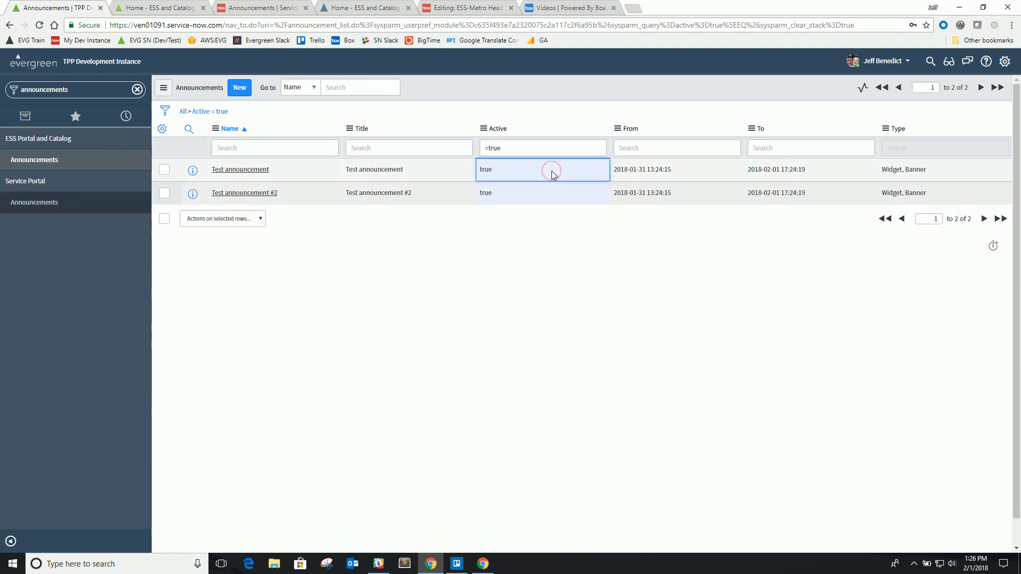
pyautogui.doubleClick(553, 175)
pyautogui.click(503, 170)
pyautogui.click(494, 193)
pyautogui.click(556, 169)
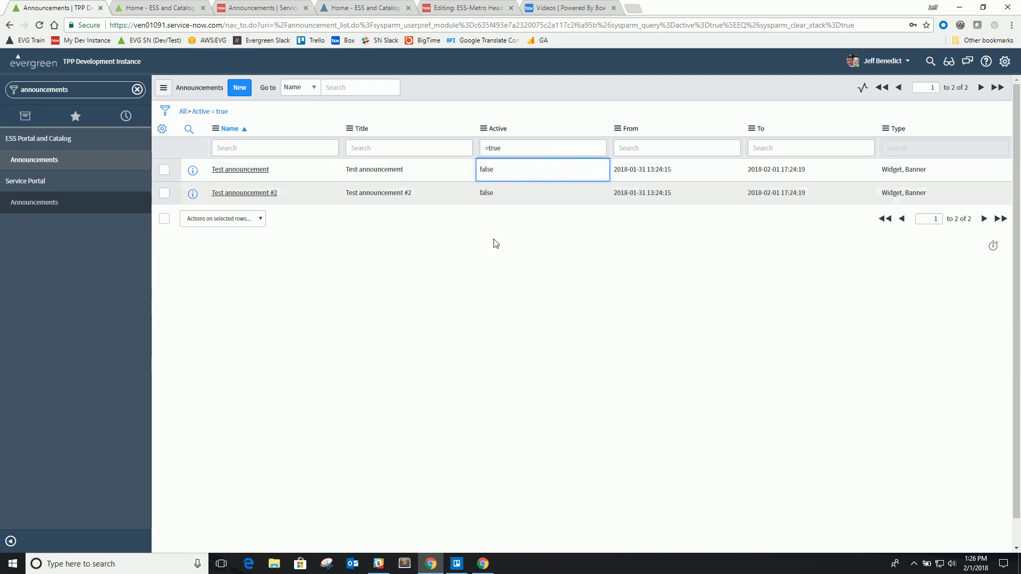
# - Open the Password expiration announcement from the ESS Portal and Catalog announcements and examine its CSS Class field and User Criteria Records
pyautogui.click(36, 160)
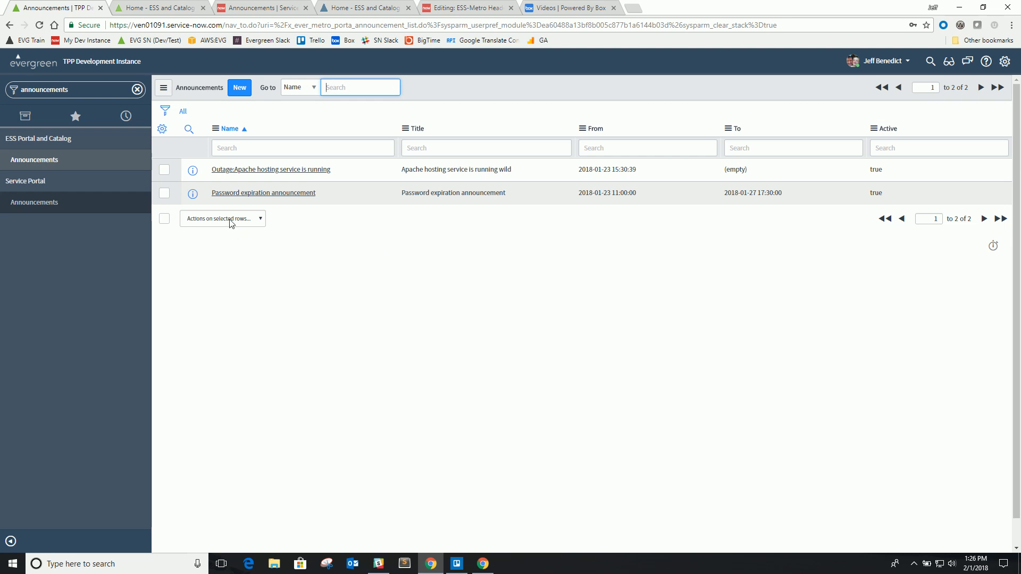
pyautogui.click(221, 194)
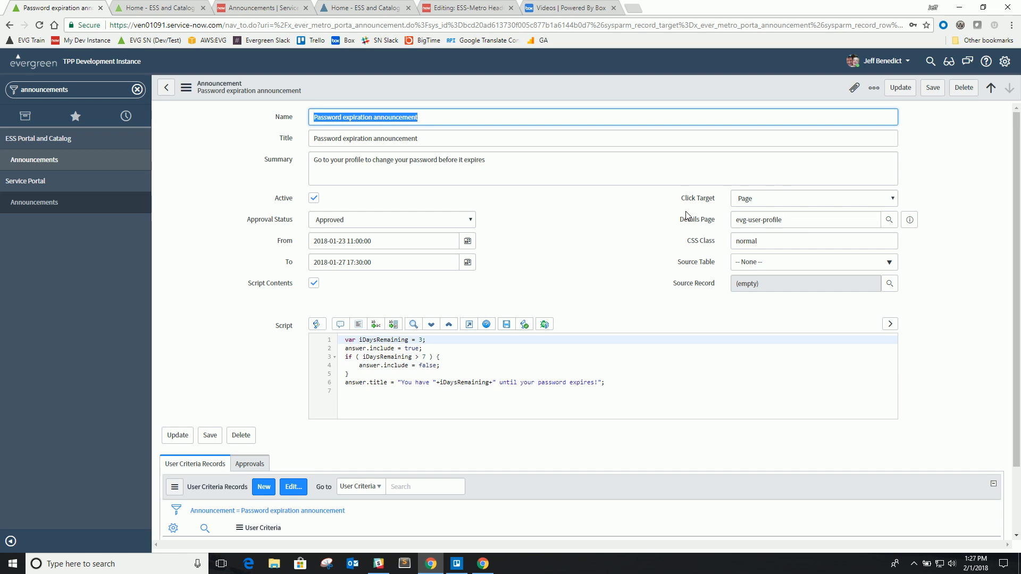
pyautogui.click(775, 241)
pyautogui.moveTo(736, 240); pyautogui.dragTo(742, 242)
pyautogui.click(743, 245)
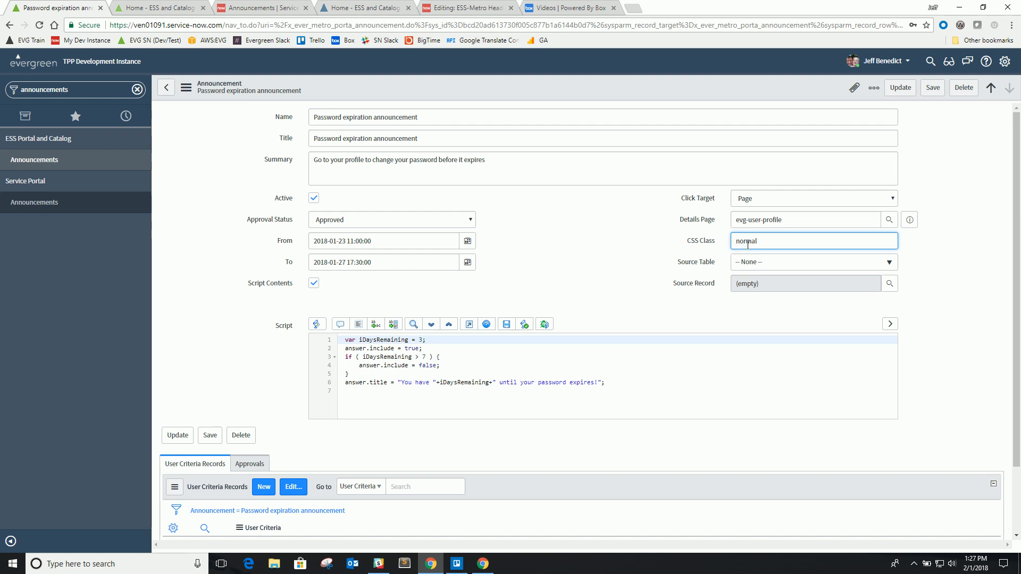
pyautogui.doubleClick(750, 244)
pyautogui.scroll(-3, 287, 325)
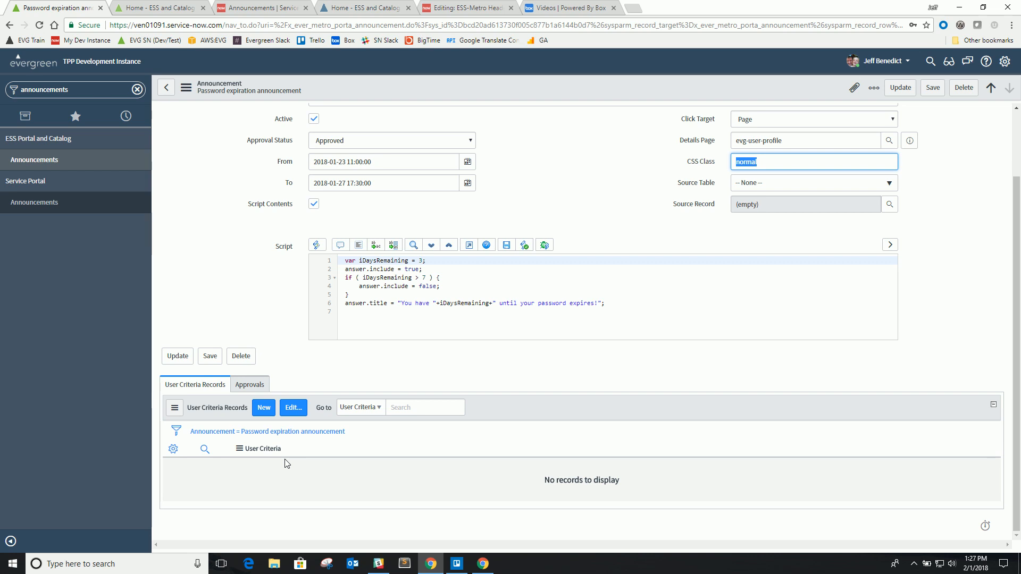
pyautogui.scroll(2, 326, 404)
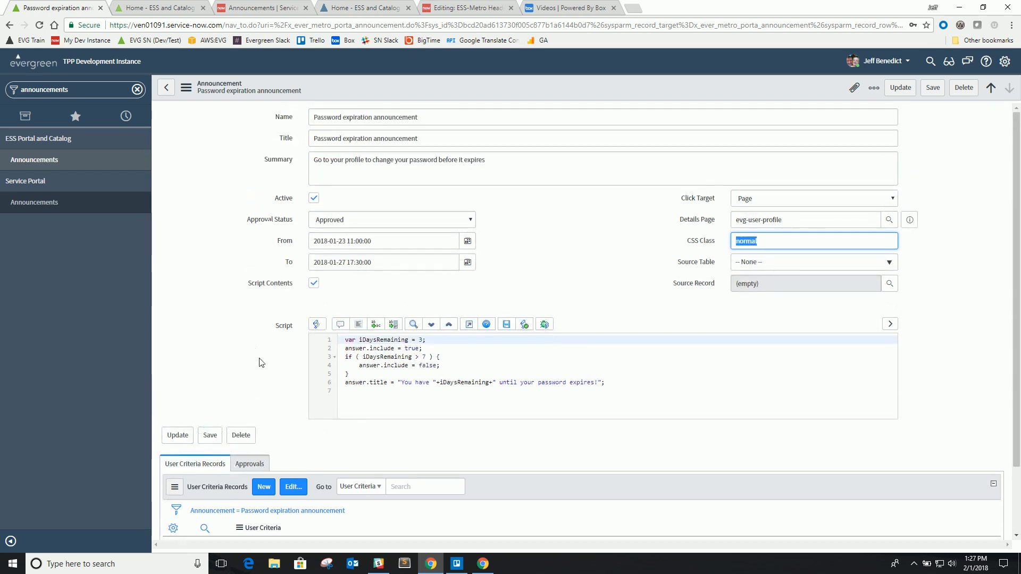
# - Toggle Script Contents off and back on, then examine the script's answer.include lines
pyautogui.click(314, 285)
pyautogui.click(314, 285)
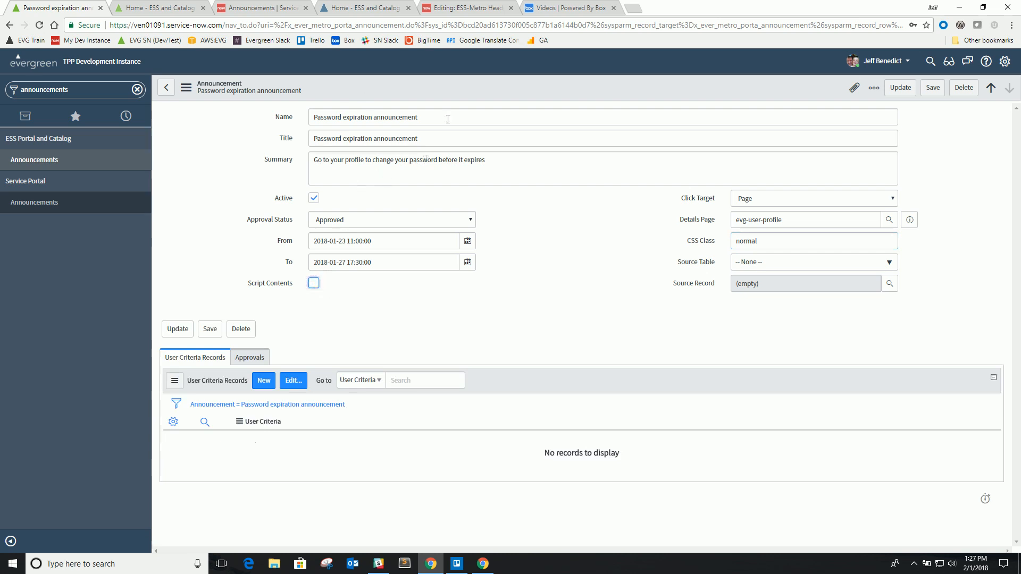
pyautogui.click(314, 283)
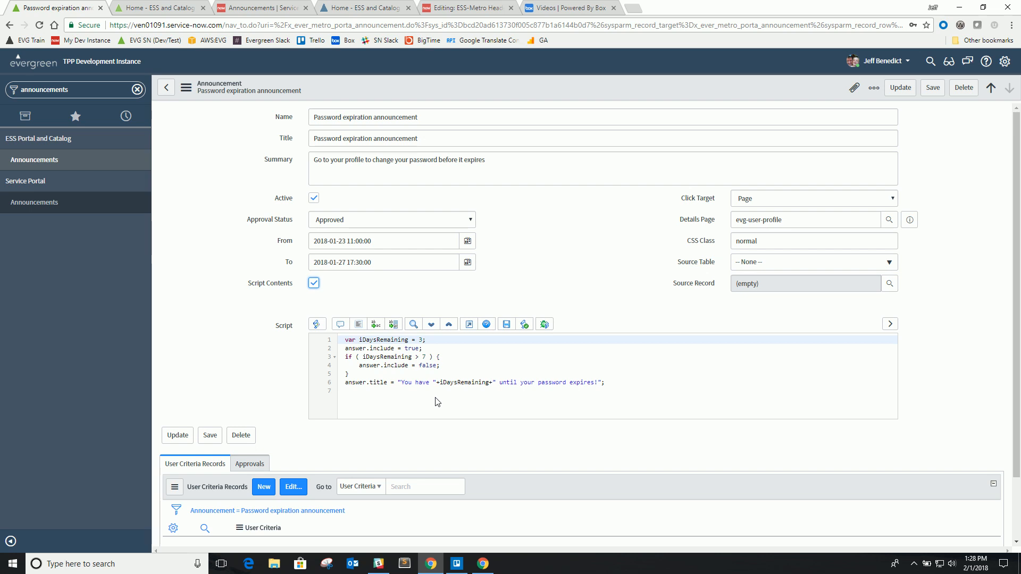
pyautogui.click(387, 366)
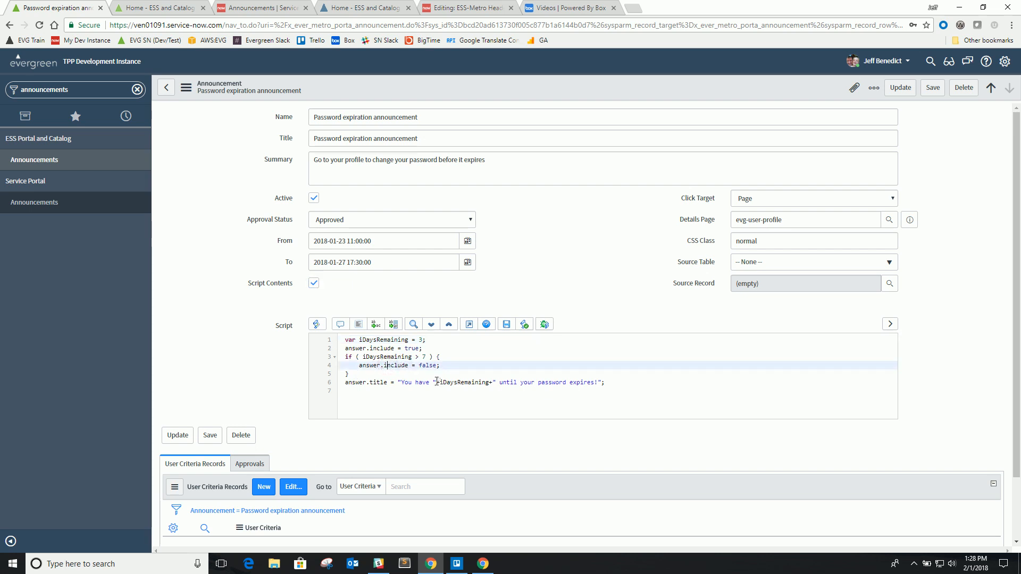
pyautogui.doubleClick(375, 349)
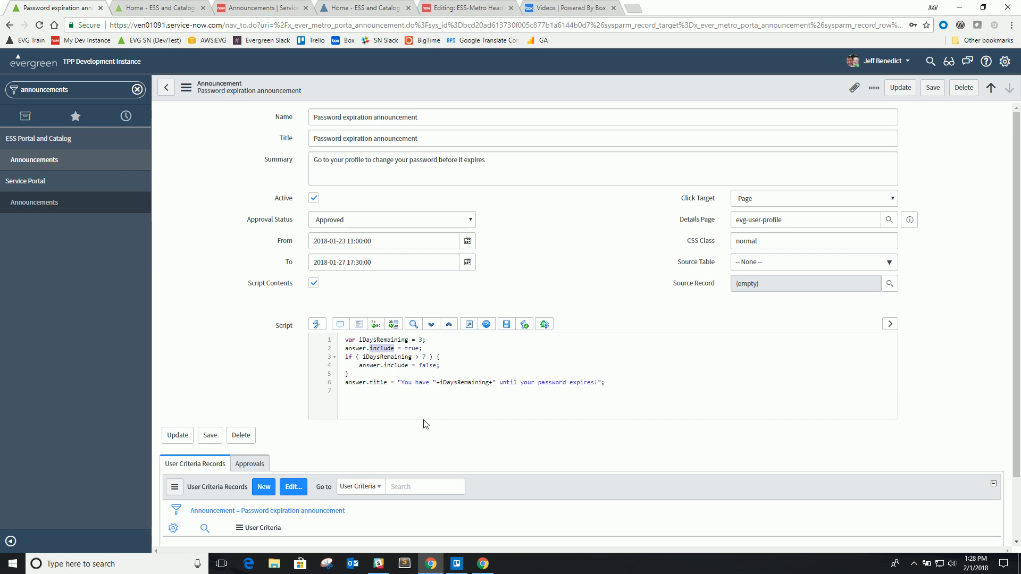
pyautogui.click(336, 262)
pyautogui.press('BackSpace')
pyautogui.write('3')
pyautogui.press('Right')
pyautogui.press('Delete')
pyautogui.press('Delete')
pyautogui.write('0')
pyautogui.write('2')
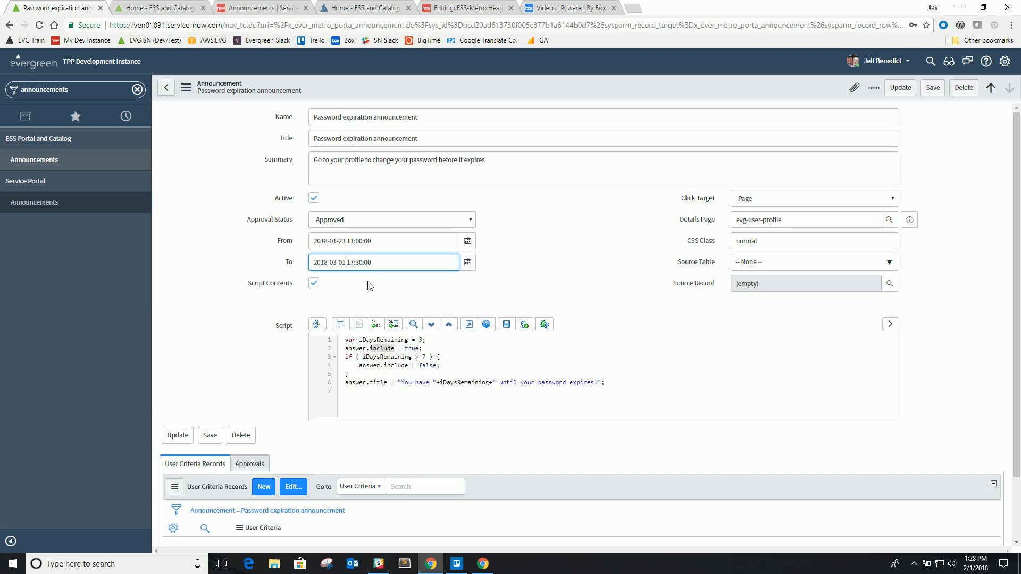
pyautogui.click(220, 186)
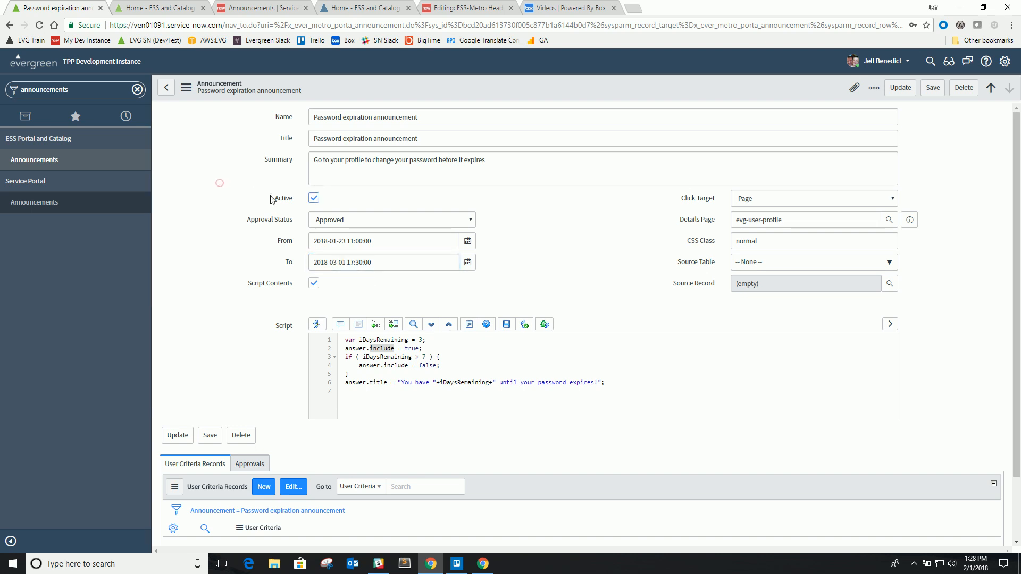
pyautogui.rightClick(437, 81)
pyautogui.click(445, 85)
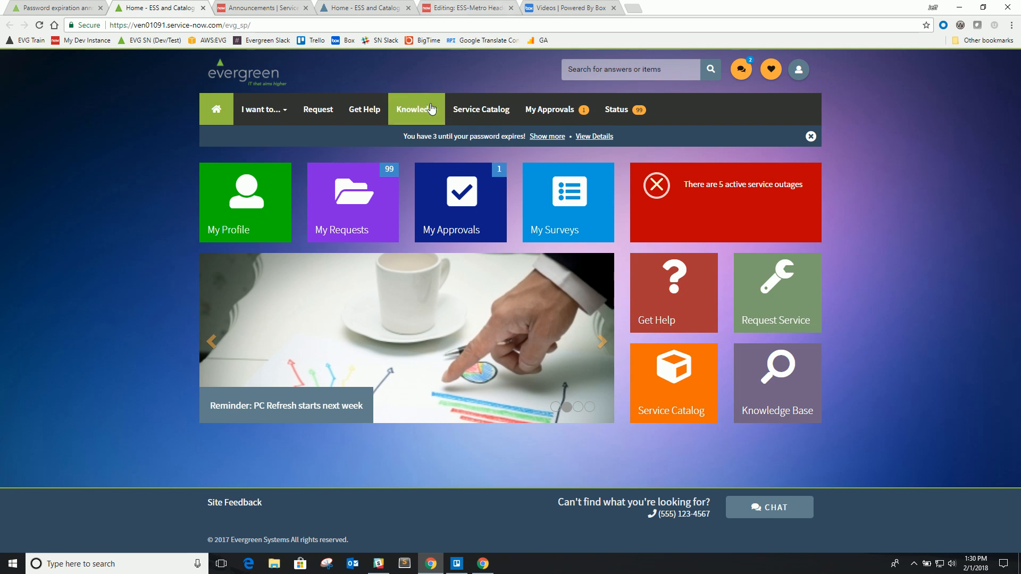
# - Search the ESS-Metro Header widget's HTML template for "announcements" and examine the evg-announcements element
pyautogui.click(470, 8)
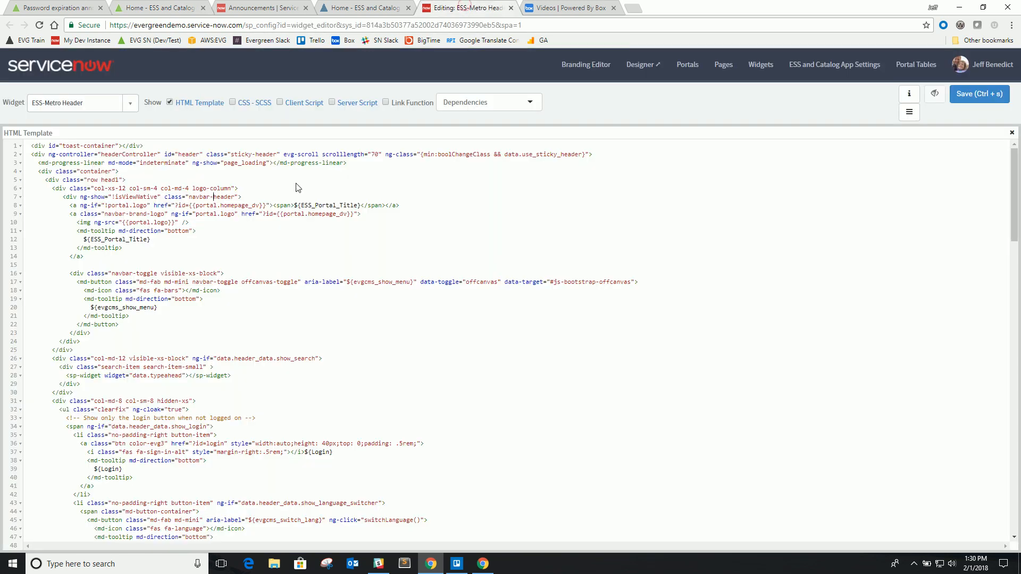
pyautogui.hotkey('ctrl', 'f')
pyautogui.write('announcements')
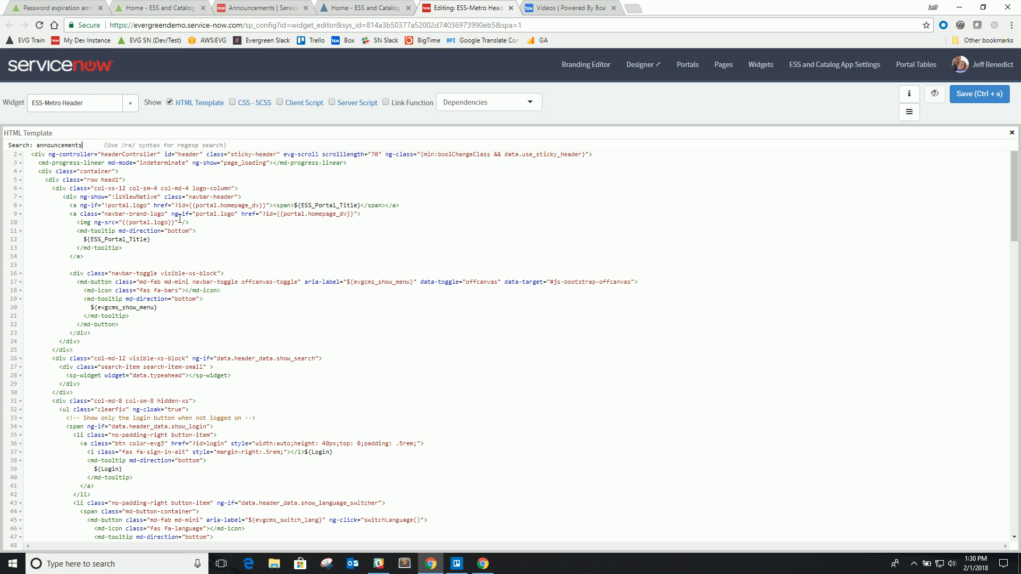
pyautogui.press('Return')
pyautogui.scroll(-3, 179, 221)
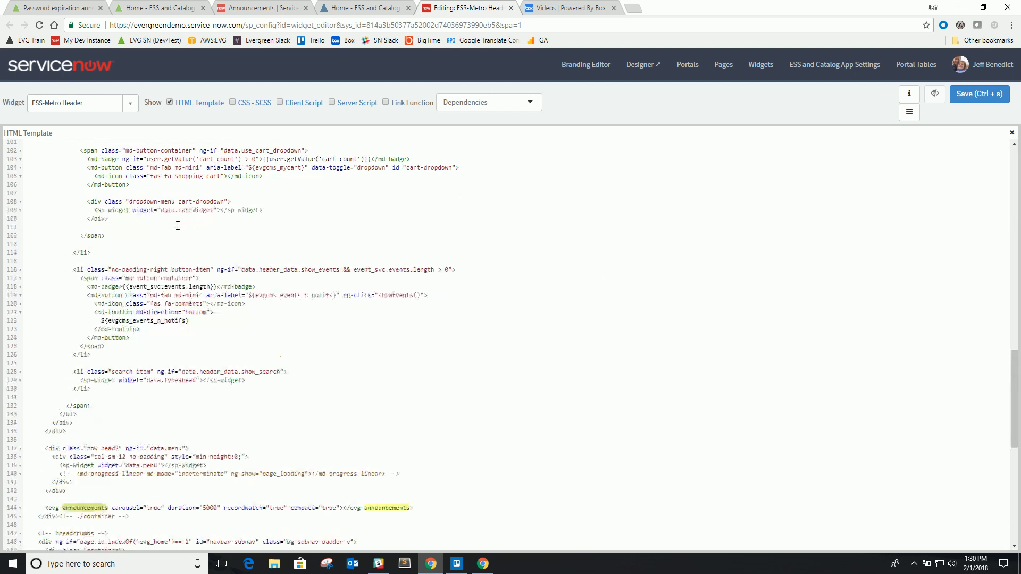
pyautogui.click(142, 367)
pyautogui.click(45, 377)
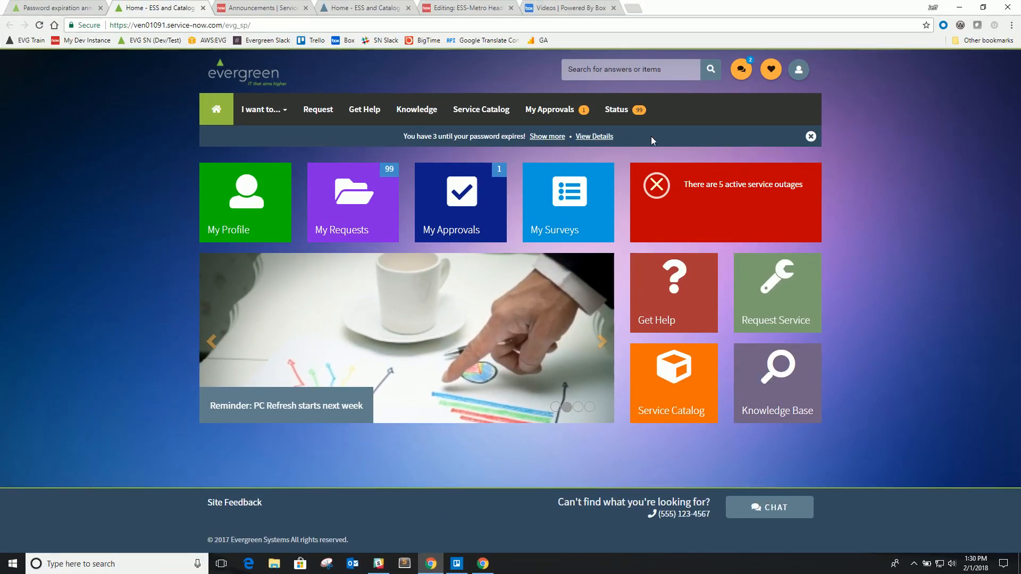
# - On the portal home page, expand and collapse the password expiration banner, then open and close Events and Notifications
pyautogui.click(264, 110)
pyautogui.click(751, 143)
pyautogui.click(541, 137)
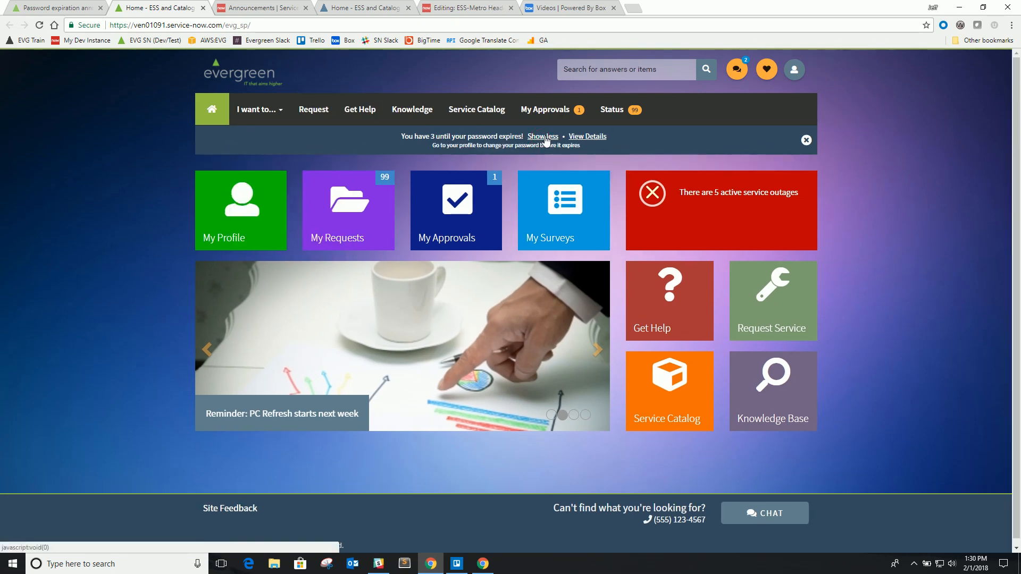
pyautogui.click(544, 137)
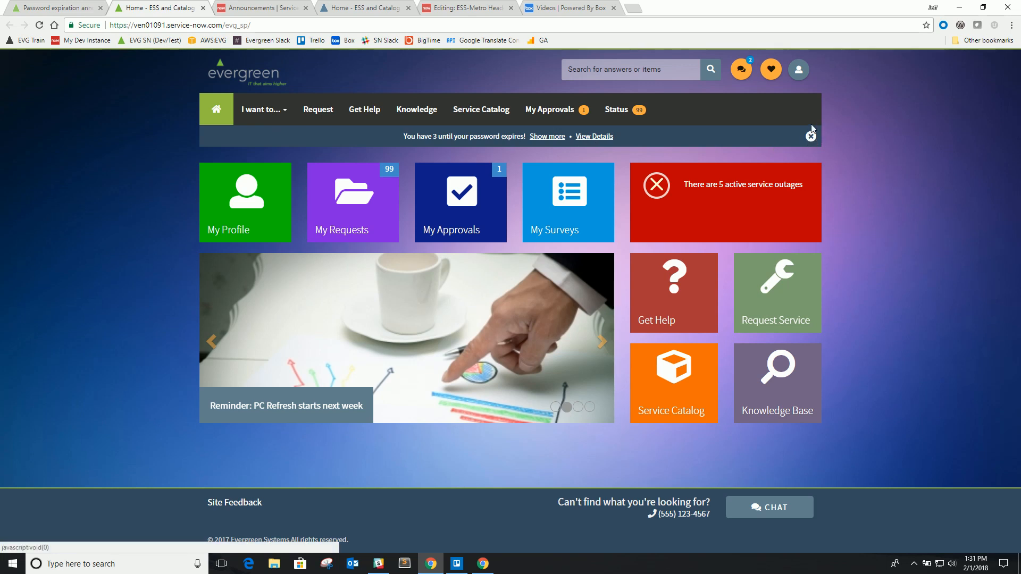
pyautogui.click(743, 70)
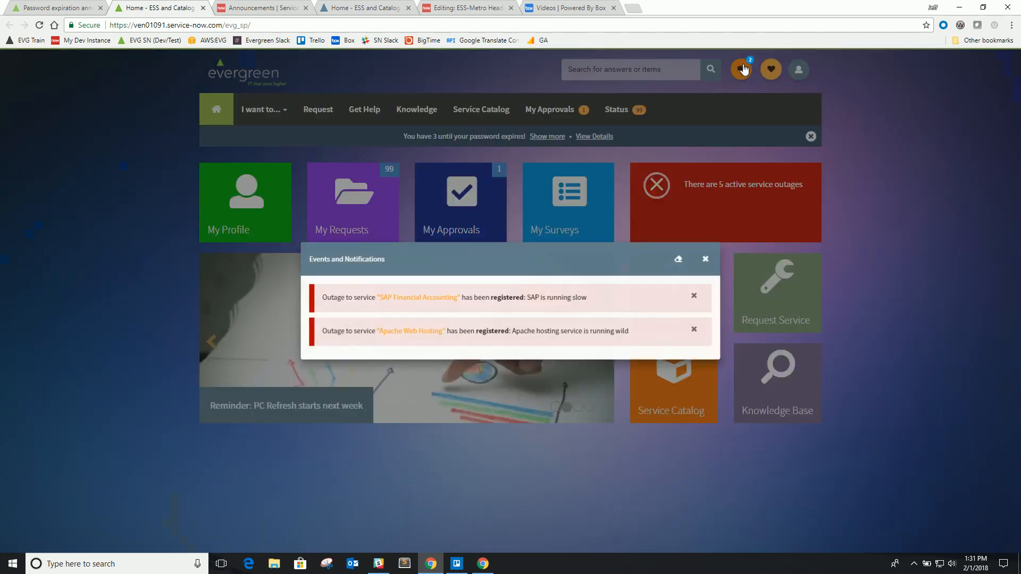
pyautogui.click(707, 258)
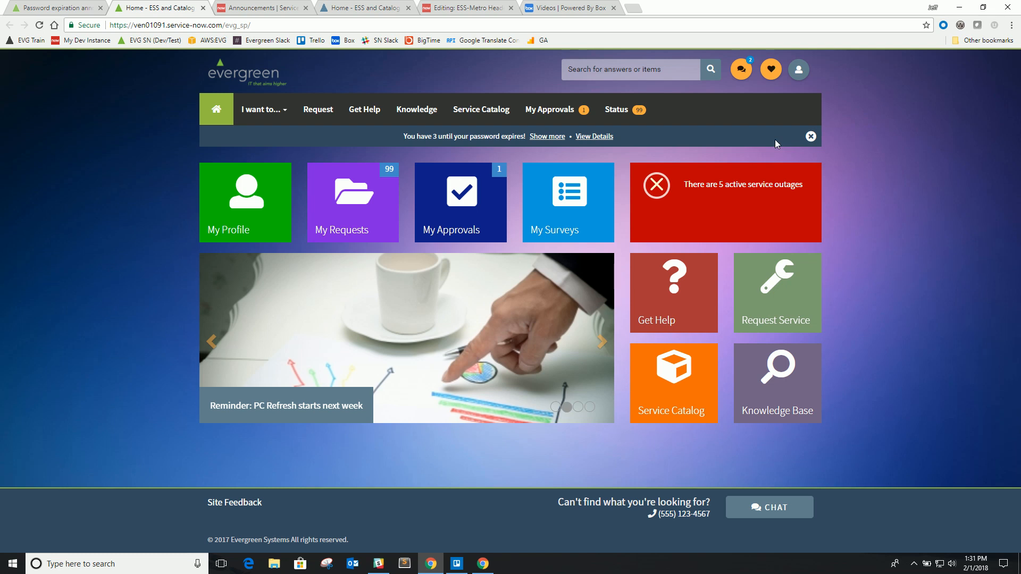
# - Open the "Outage:Apache hosting service is running" record from the ESS Portal and Catalog announcements to review its settings
pyautogui.click(60, 9)
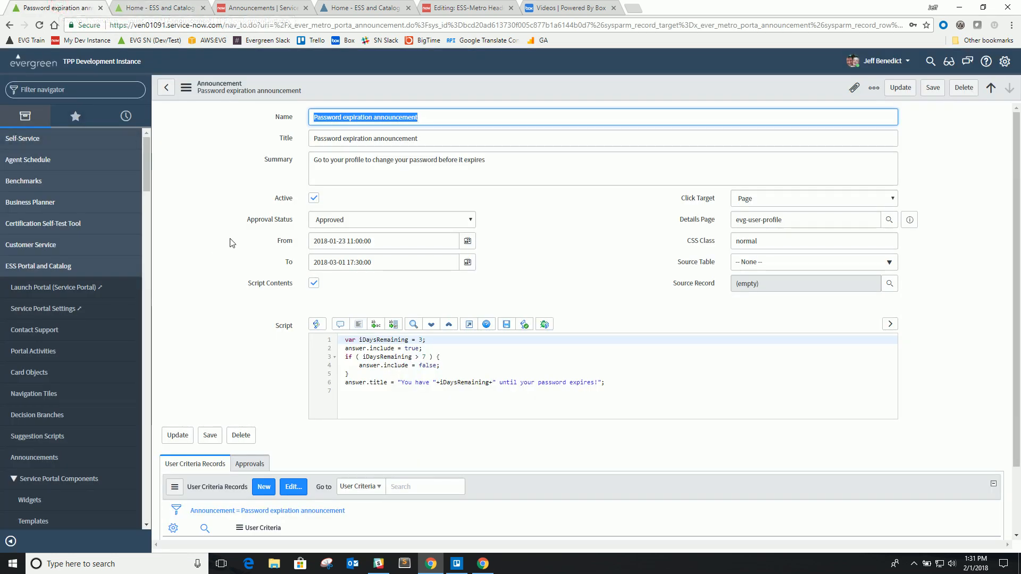
pyautogui.click(35, 458)
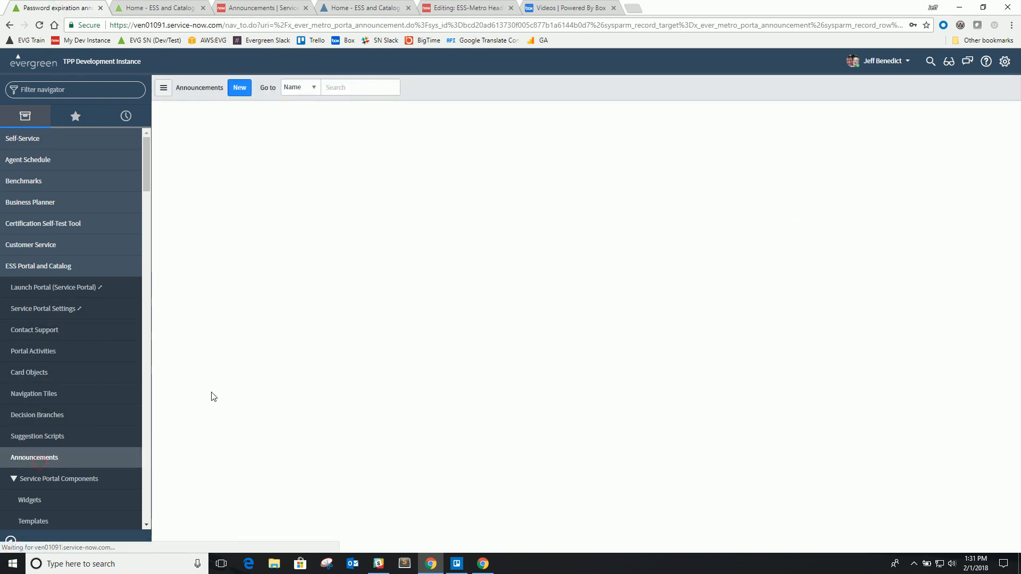
pyautogui.click(240, 170)
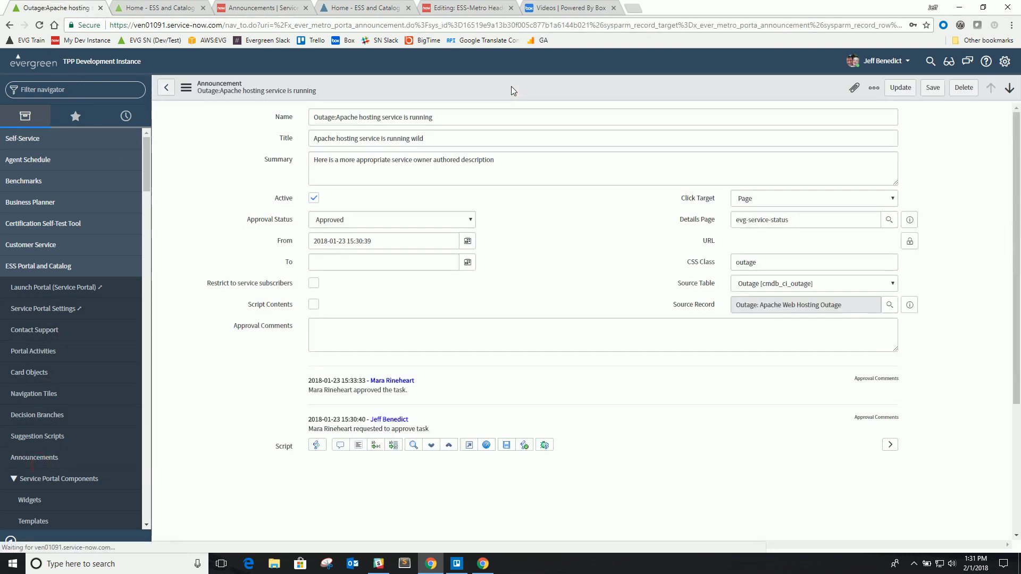
# - Return to the portal home page, then expand and collapse the Apache hosting outage banner's details
pyautogui.click(160, 9)
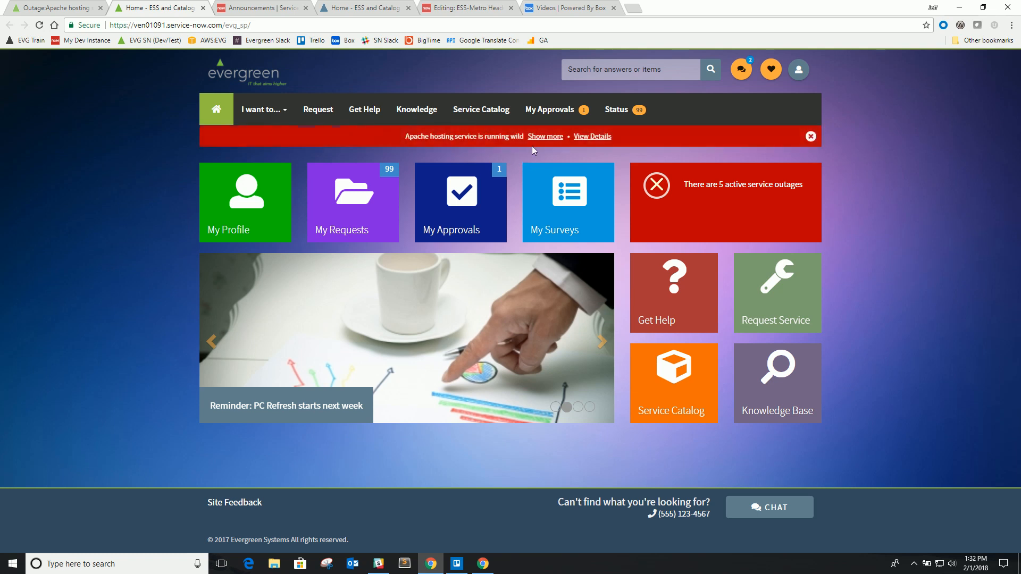
pyautogui.click(545, 137)
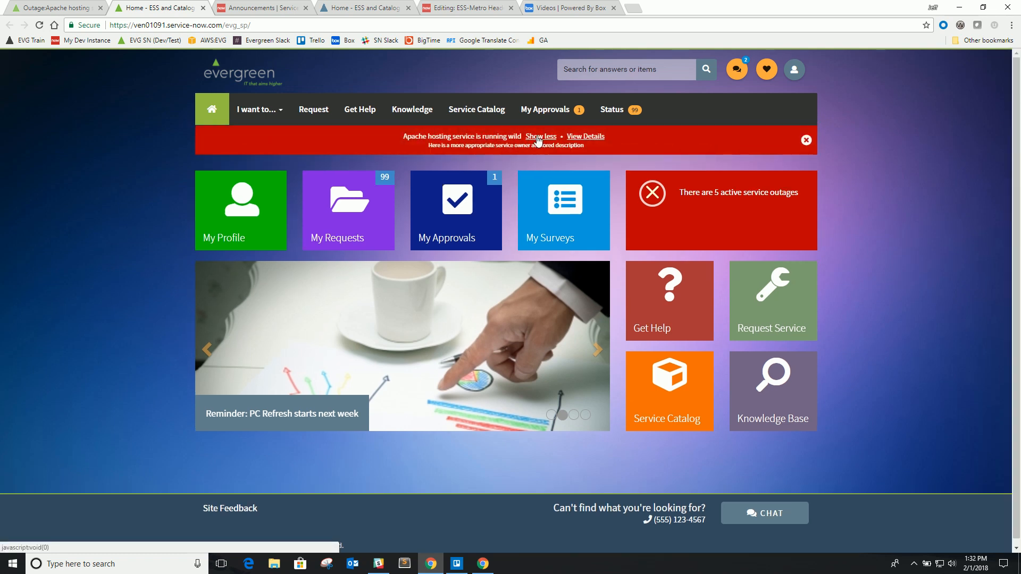
pyautogui.click(538, 137)
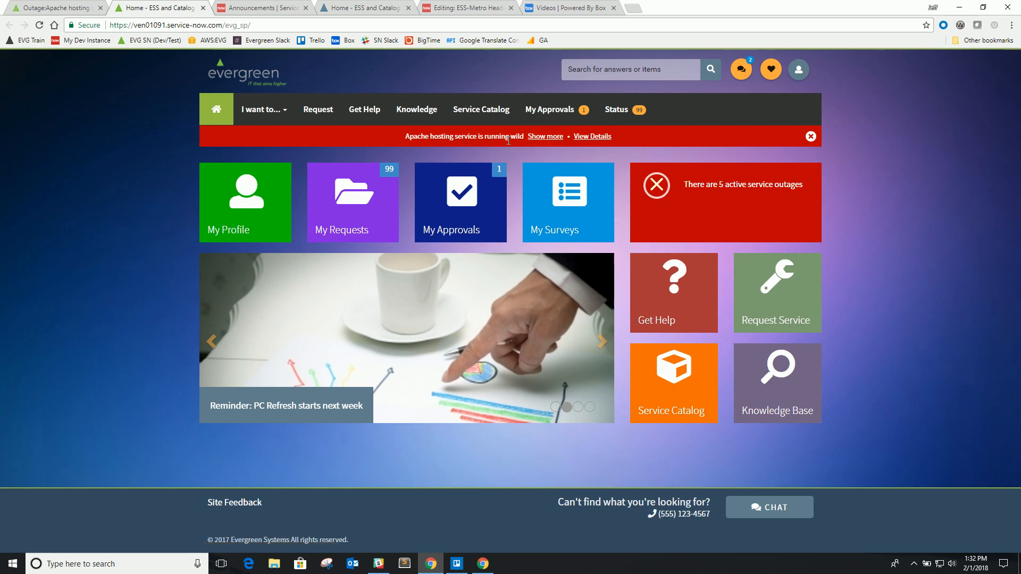
# - Examine the Announcement Style Overrides in the ESS-Metro Header widget's CSS, including the .outage, .normal and .degradation background rules
pyautogui.hotkey('ctrl', '5')
pyautogui.click(580, 323)
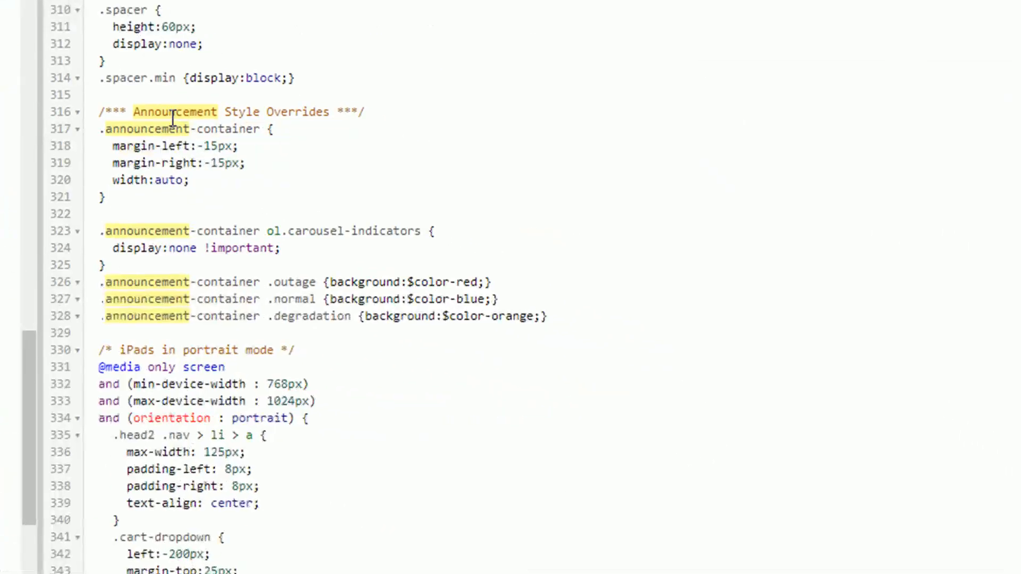
pyautogui.click(576, 271)
pyautogui.moveTo(100, 112); pyautogui.dragTo(576, 315)
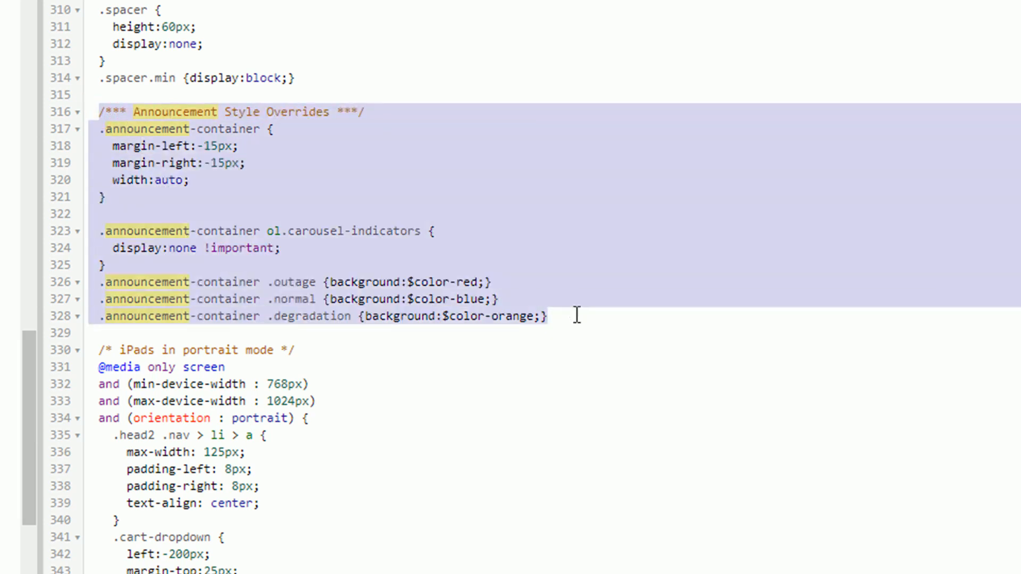
pyautogui.click(403, 301)
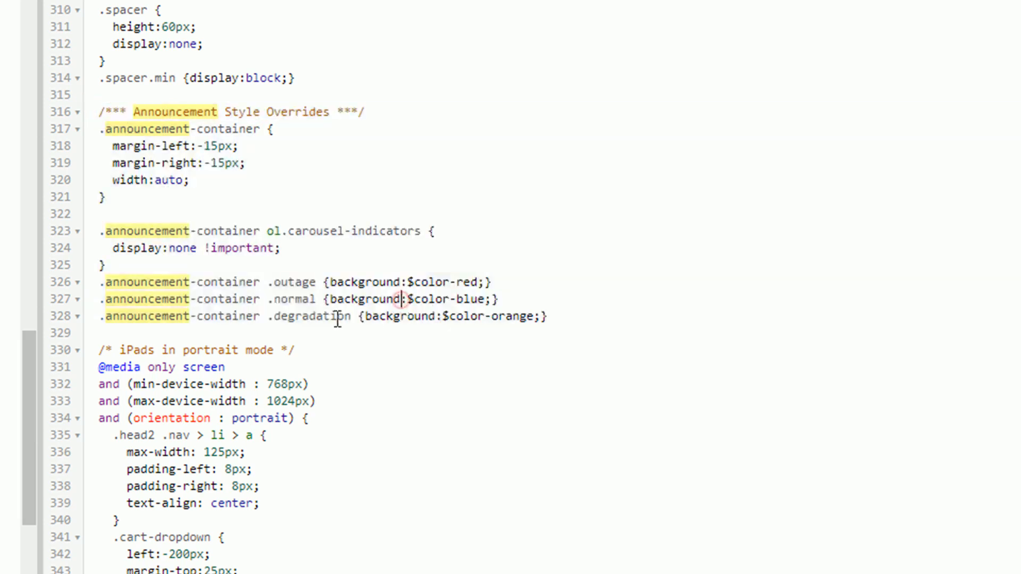
pyautogui.click(280, 282)
pyautogui.click(289, 299)
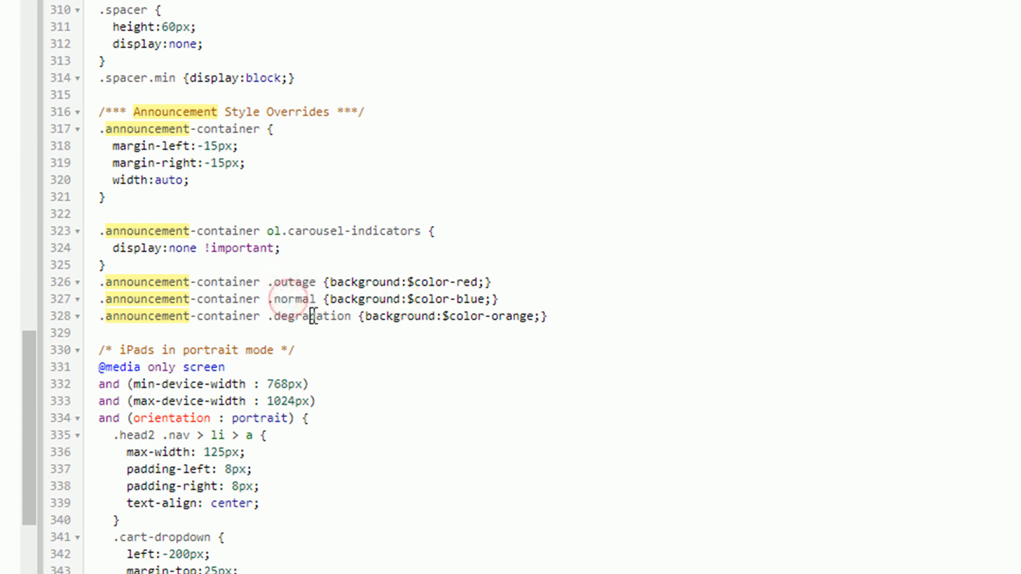
pyautogui.click(314, 316)
pyautogui.moveTo(97, 111); pyautogui.dragTo(553, 314)
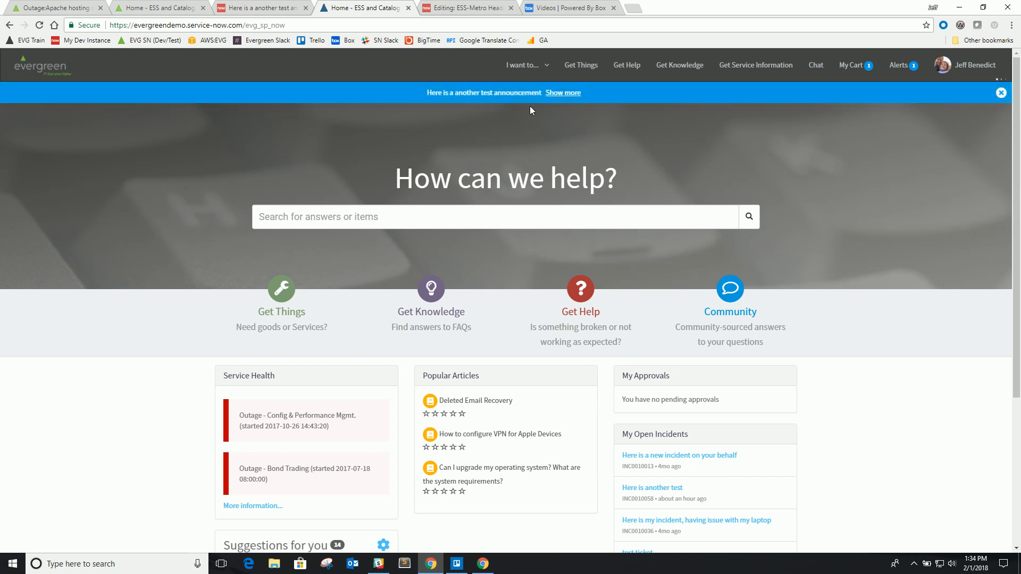
# - Expand and collapse the details of the test announcement banner on the evg_sp_now portal home page
pyautogui.click(553, 94)
pyautogui.click(554, 95)
# - Load the evg_sp_iportal portal on the demo instance, then expand and collapse its announcement banner list
pyautogui.click(276, 25)
pyautogui.moveTo(271, 25); pyautogui.dragTo(285, 26)
pyautogui.write('iportal')
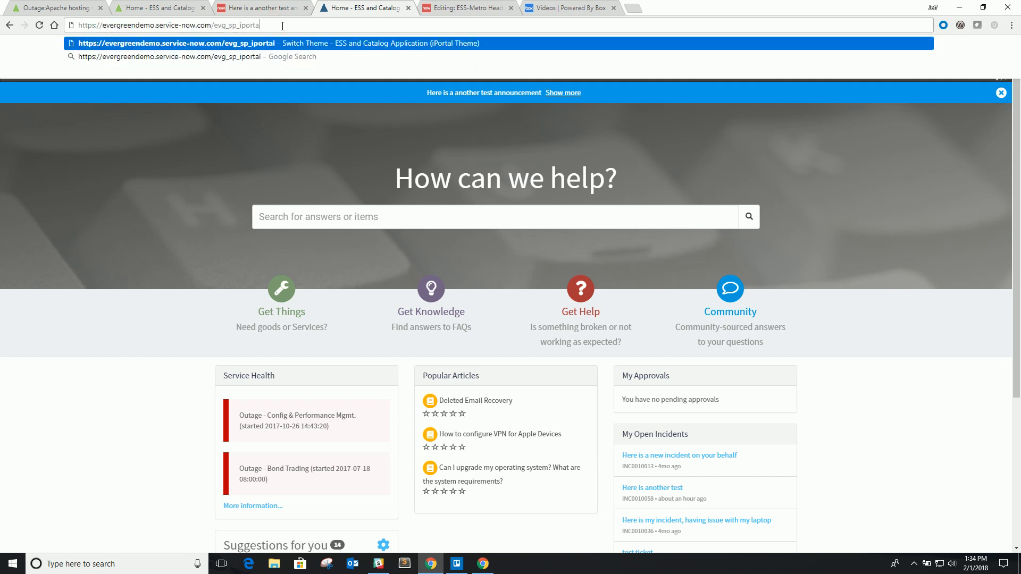
pyautogui.press('Return')
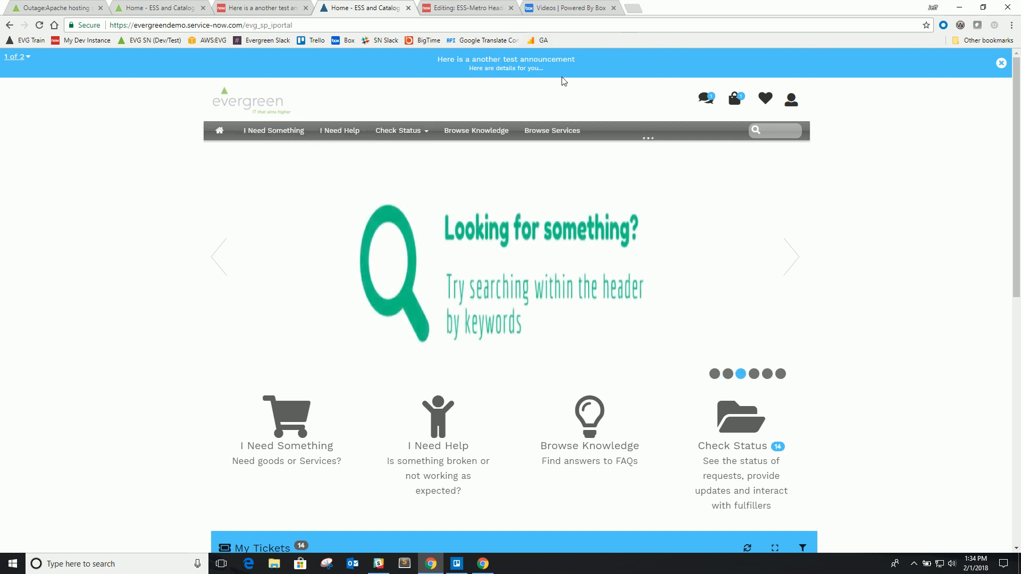
pyautogui.click(11, 56)
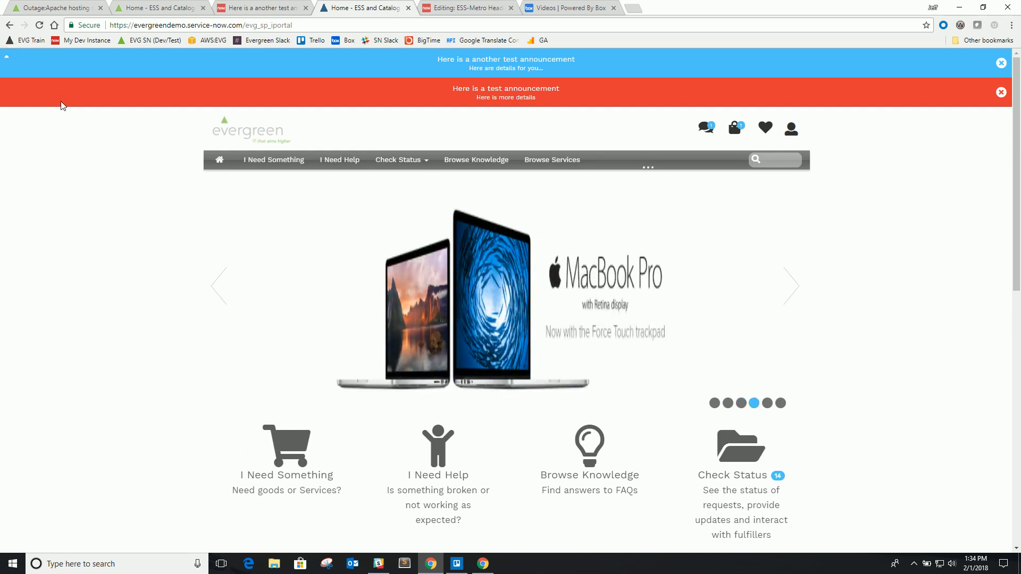
pyautogui.click(5, 57)
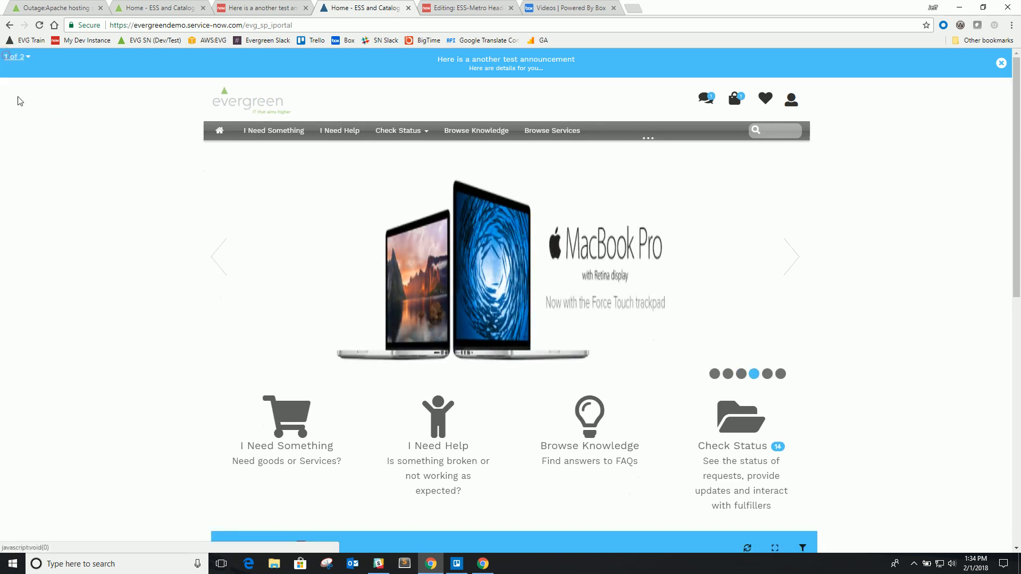
# - Expand the announcement banner list on the evg_sp_iportal home page once more and collapse it again
pyautogui.click(7, 55)
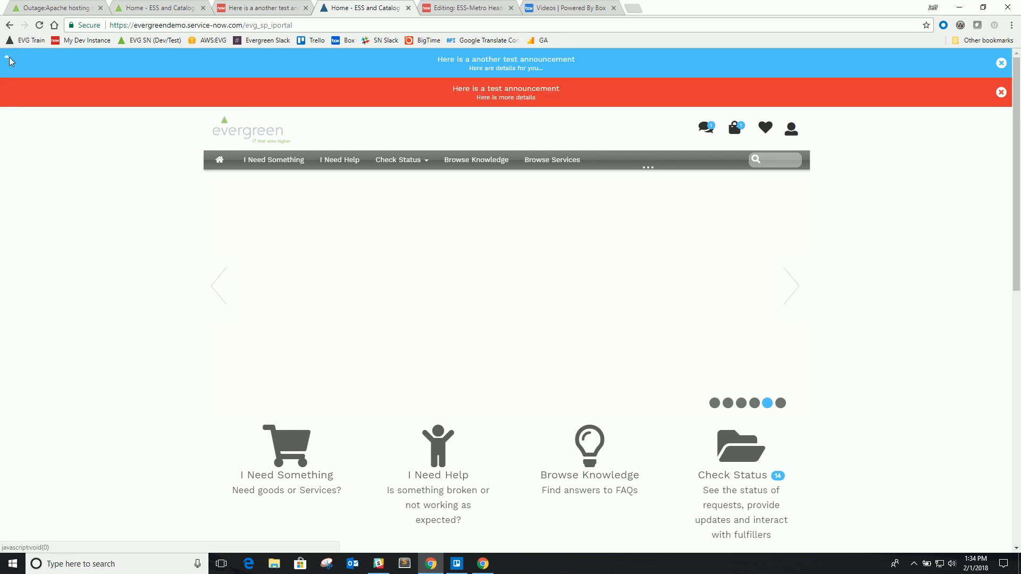
pyautogui.click(7, 60)
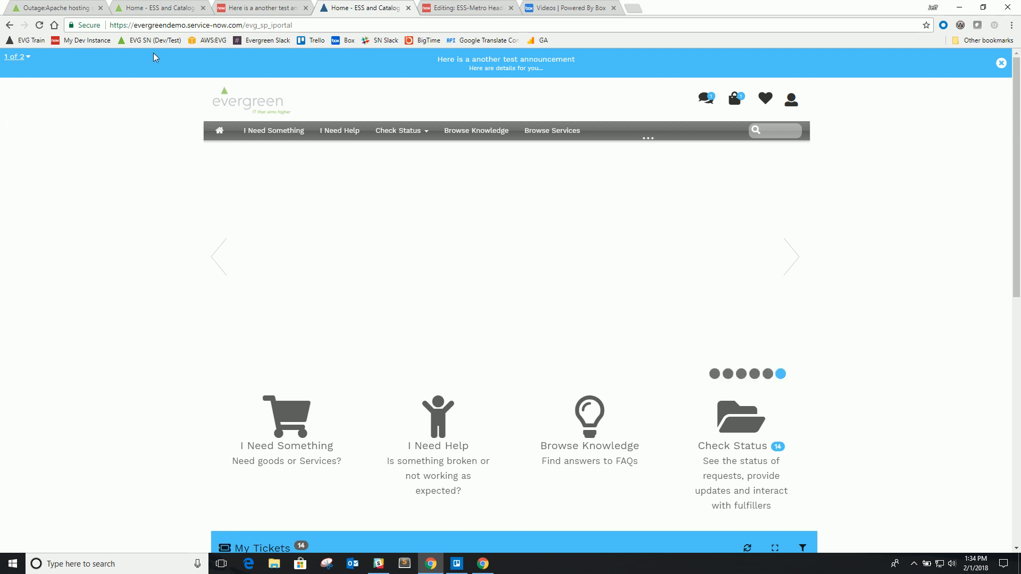
# - Return to the demo instance, open the outage list with cmdb_ci_outage.list and start a new outage record
pyautogui.click(266, 8)
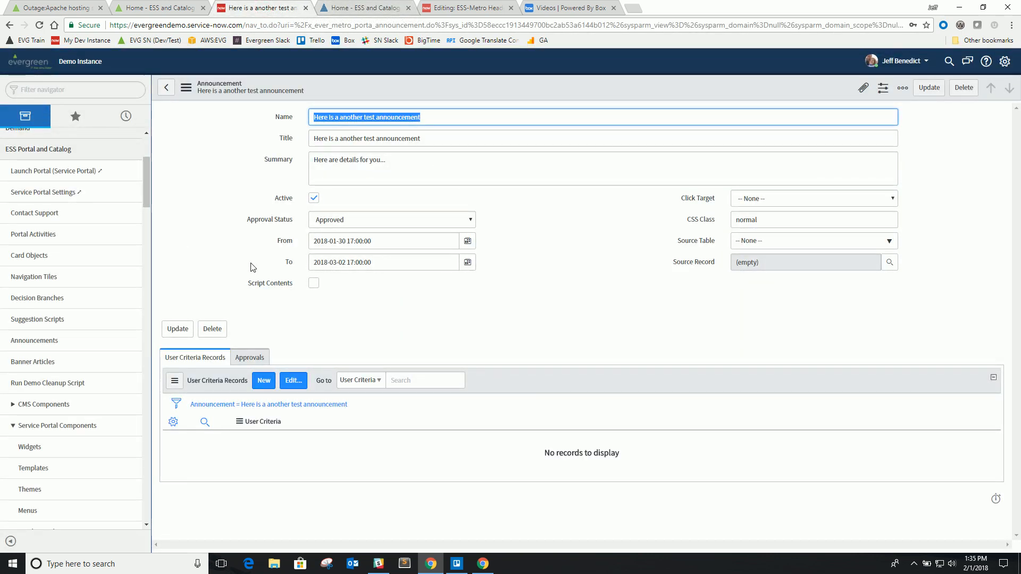
pyautogui.click(45, 91)
pyautogui.write('cmdb_ci_outage.list')
pyautogui.press('Return')
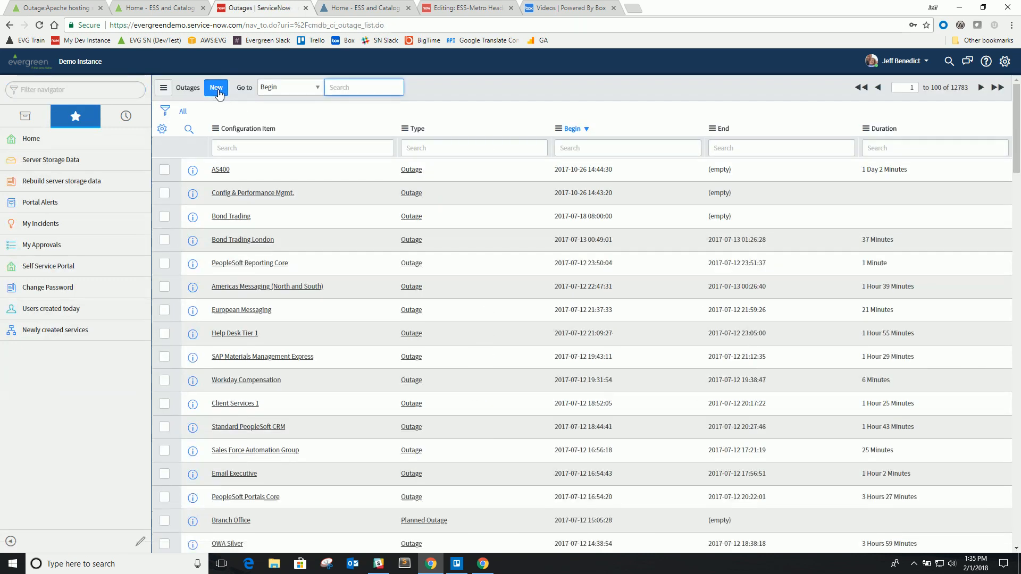
pyautogui.click(215, 88)
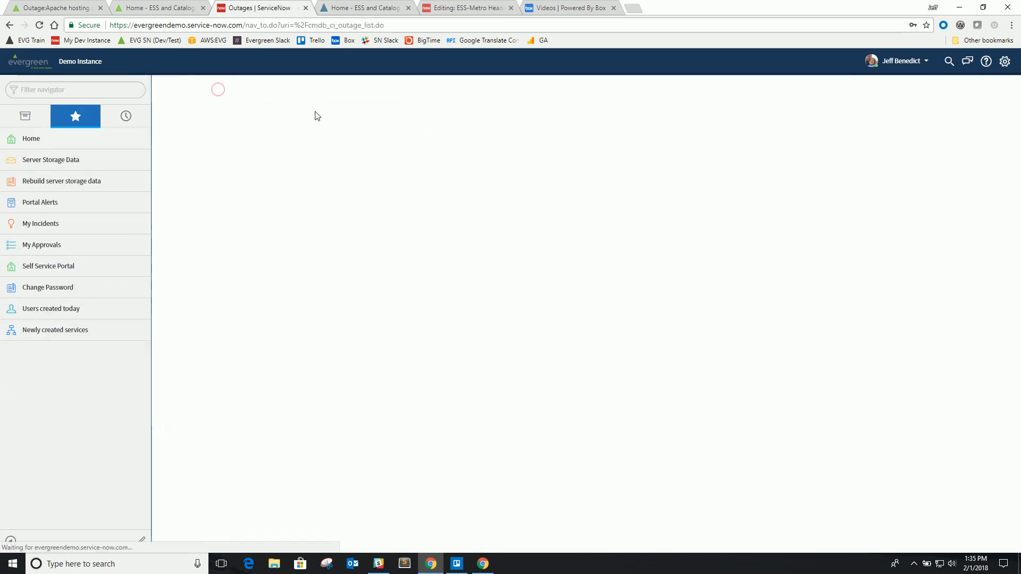
# - Set the new outage's configuration item to CloudPC and its message to "CloudPC is currently unavailable"
pyautogui.click(317, 115)
pyautogui.write('Cloud')
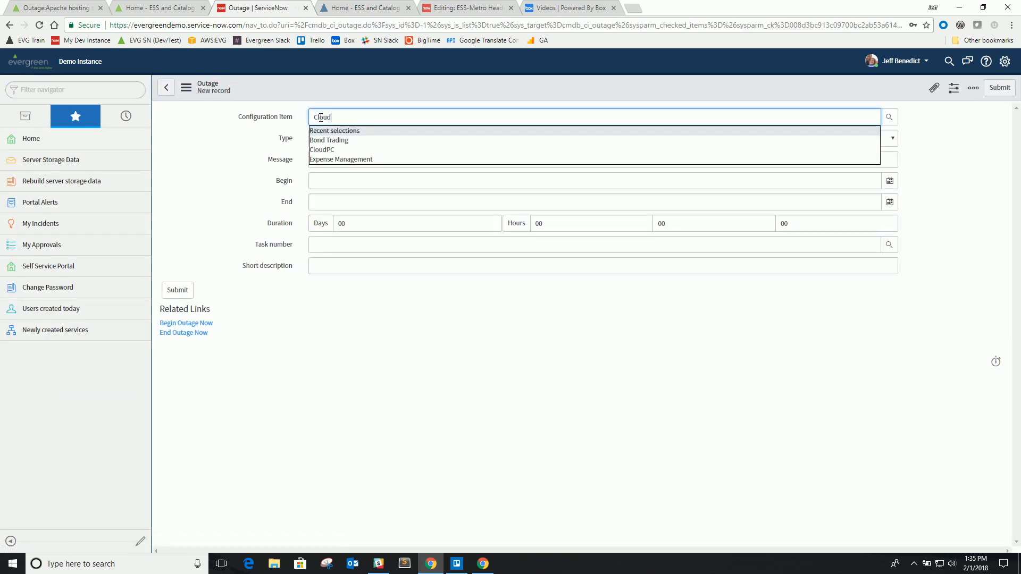
pyautogui.click(325, 140)
pyautogui.click(351, 161)
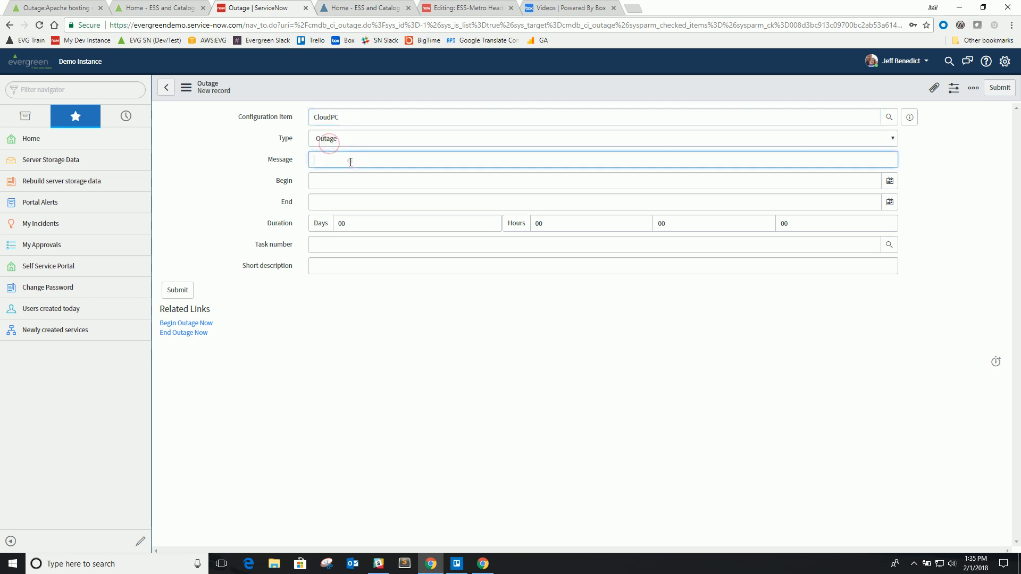
pyautogui.write('H')
pyautogui.write('CloudPC is currently unavailable')
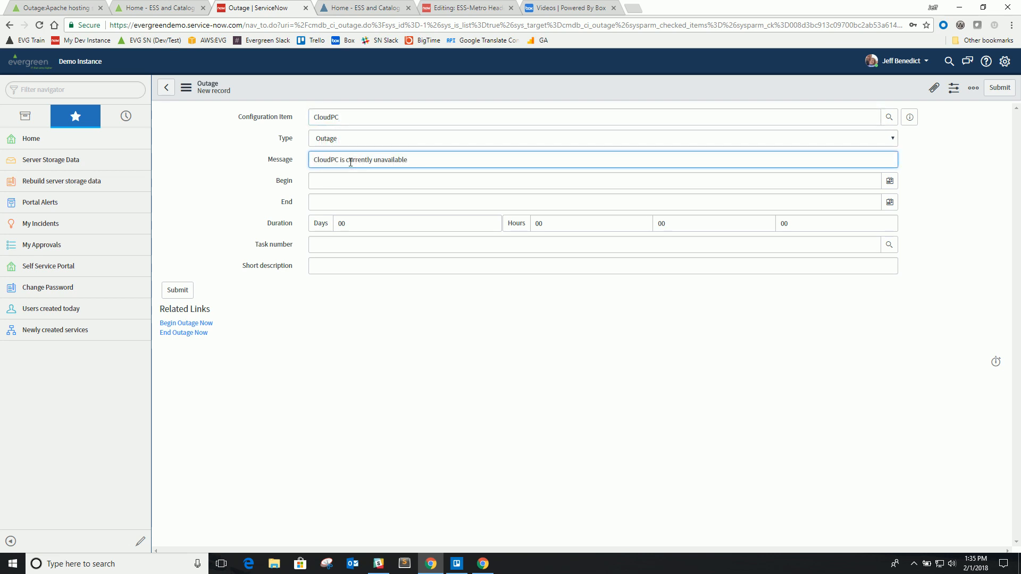
# - Copy the outage message into the short description and save the record using Begin Outage Now
pyautogui.hotkey('ctrl', 'a')
pyautogui.hotkey('ctrl', 'c')
pyautogui.click(336, 266)
pyautogui.hotkey('ctrl', 'v')
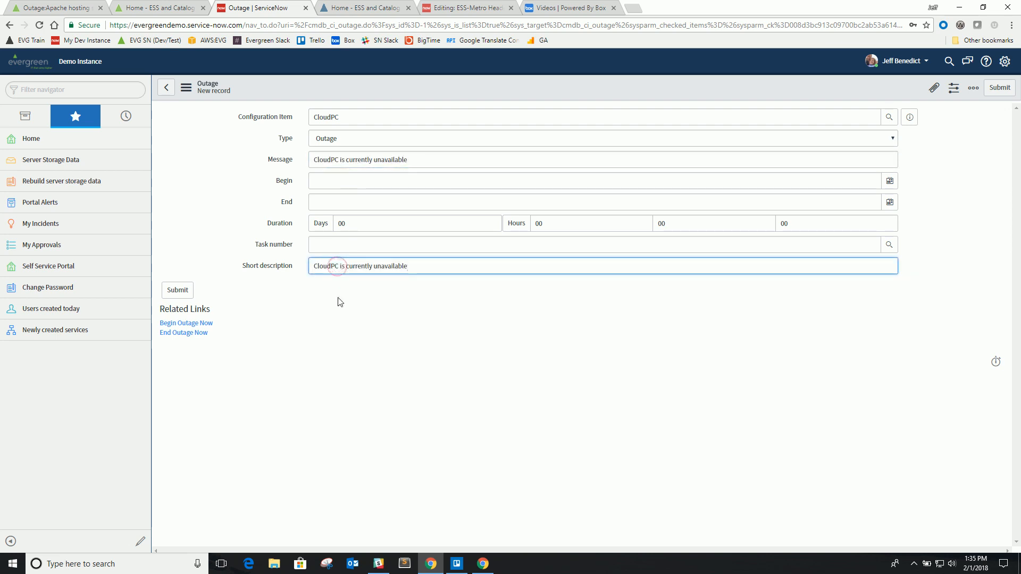
pyautogui.click(189, 324)
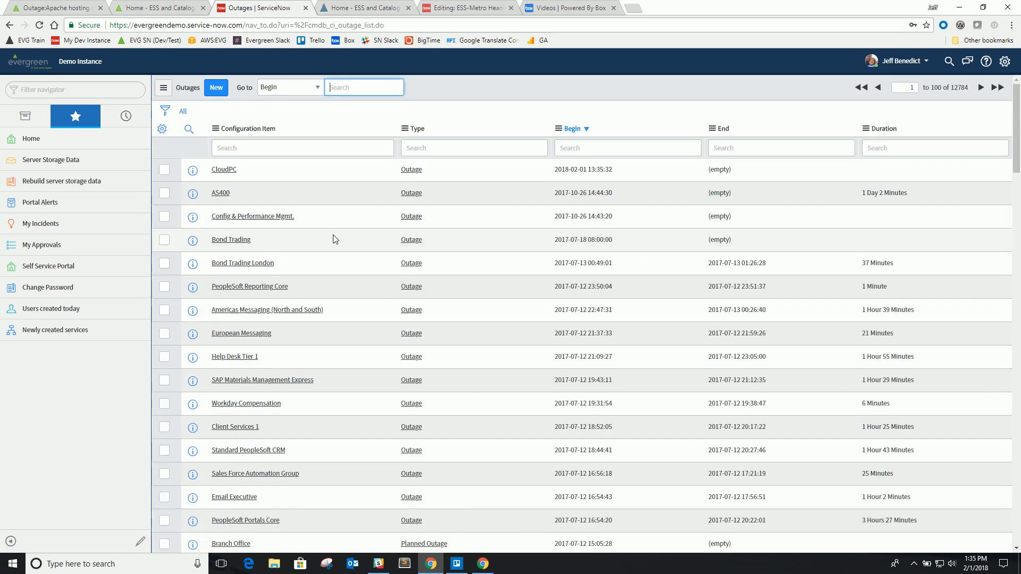
# - Open the ESS Portal and Catalog announcements and display the "Outage:CloudPC is currently unavailable" record
pyautogui.click(25, 116)
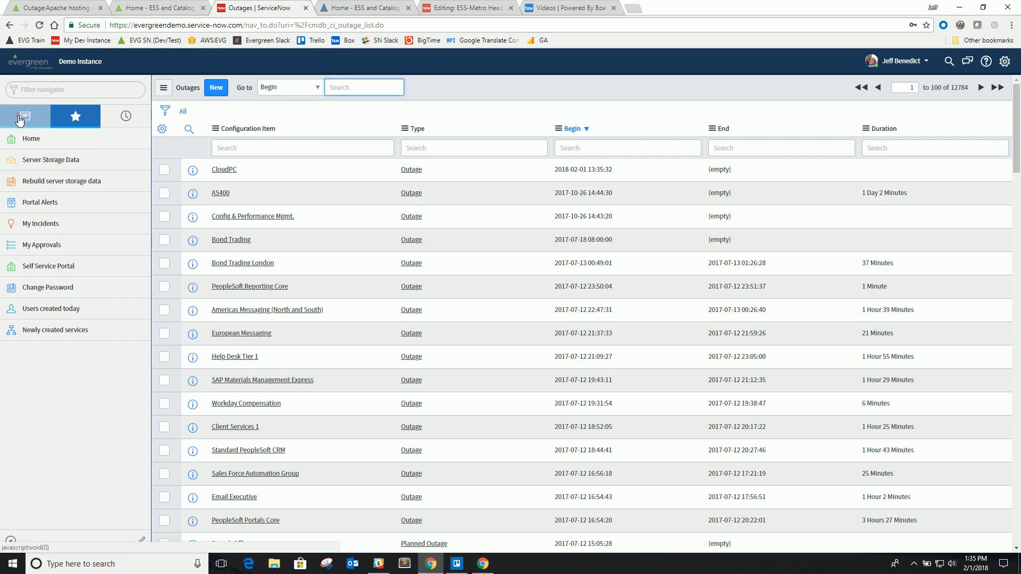
pyautogui.scroll(-1, 39, 366)
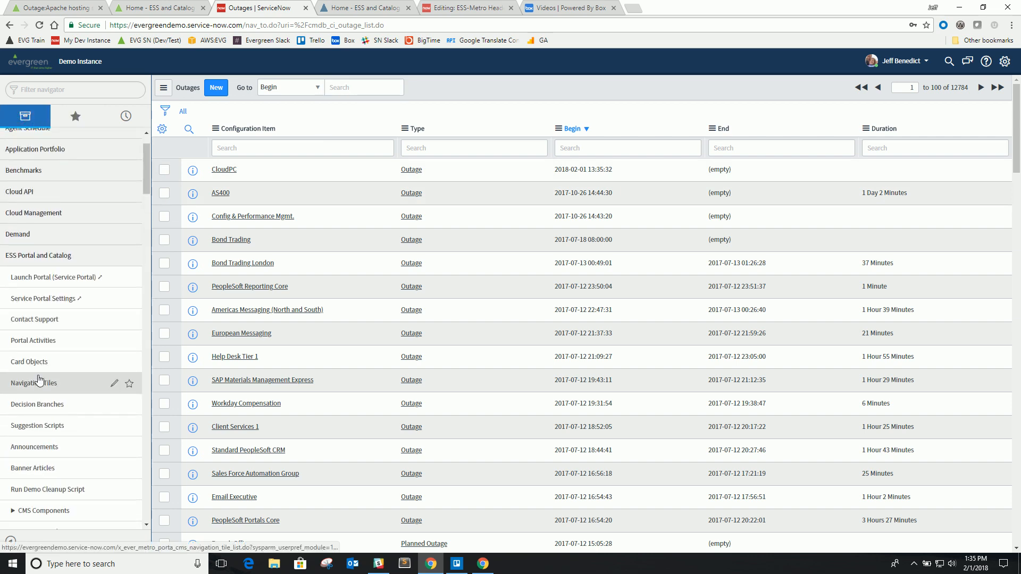
pyautogui.click(40, 448)
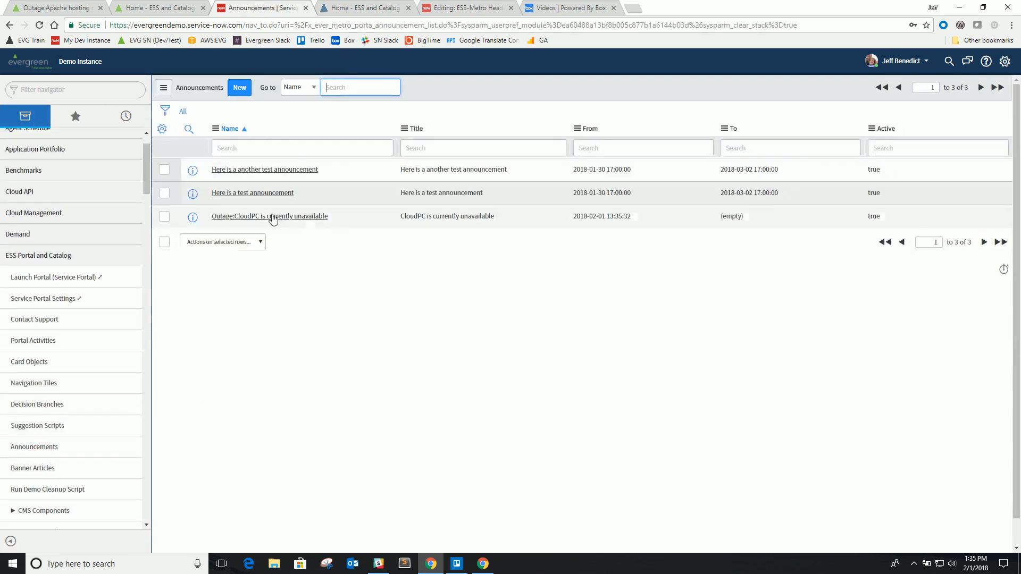
pyautogui.click(259, 216)
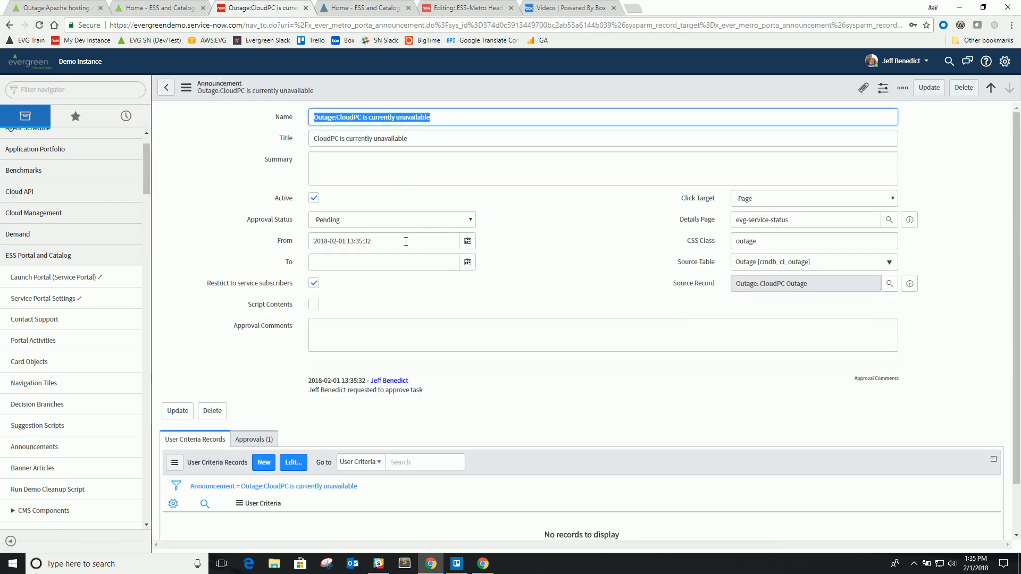
# - Check the evg_sp_iportal home page for the CloudPC outage by expanding and collapsing its announcement banners
pyautogui.click(357, 8)
pyautogui.click(16, 56)
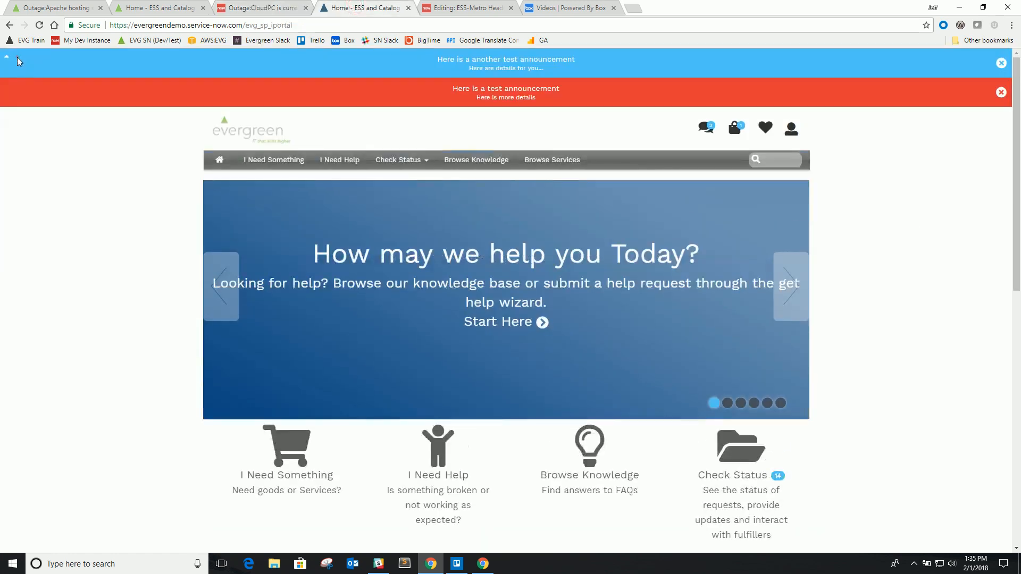
pyautogui.click(16, 57)
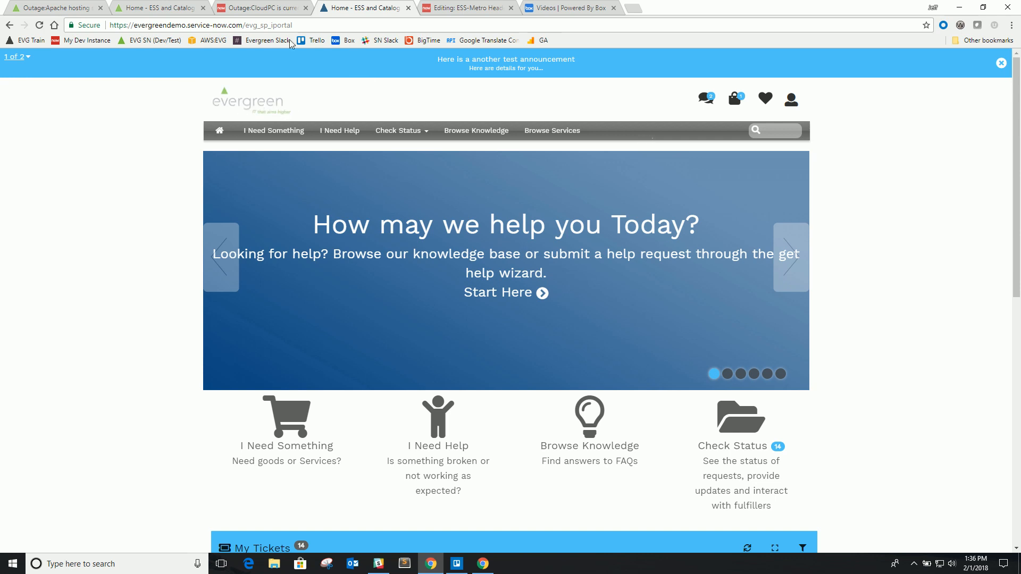
# - Go back to the CloudPC outage announcement and examine its empty summary and its related approval records
pyautogui.click(251, 10)
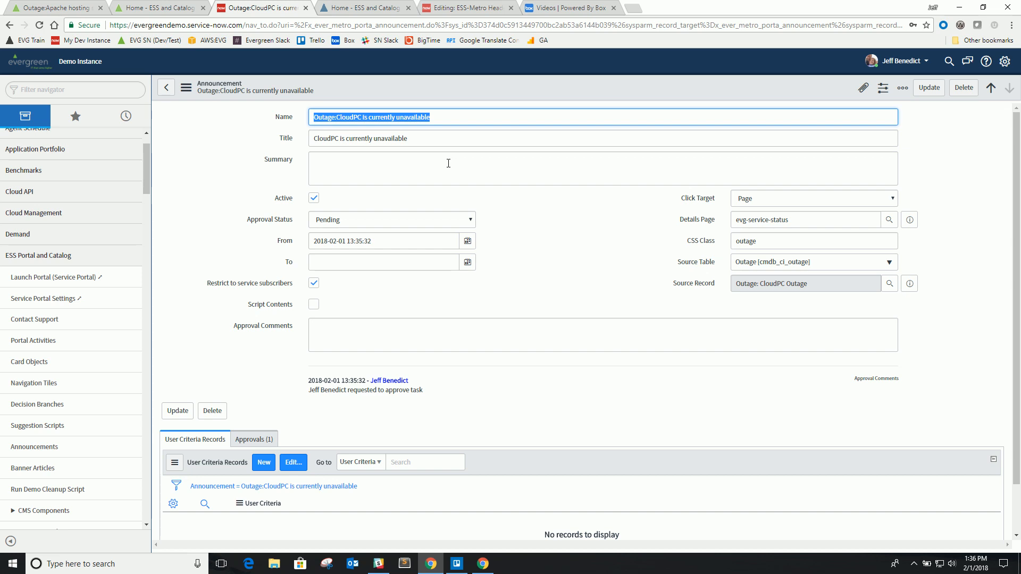
pyautogui.press('Tab')
pyautogui.click(340, 167)
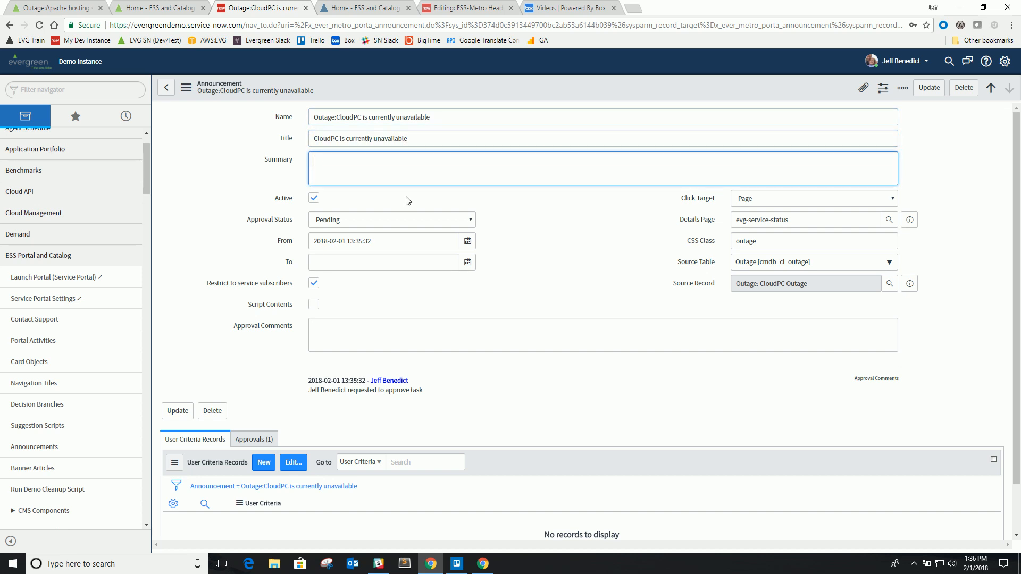
pyautogui.click(254, 440)
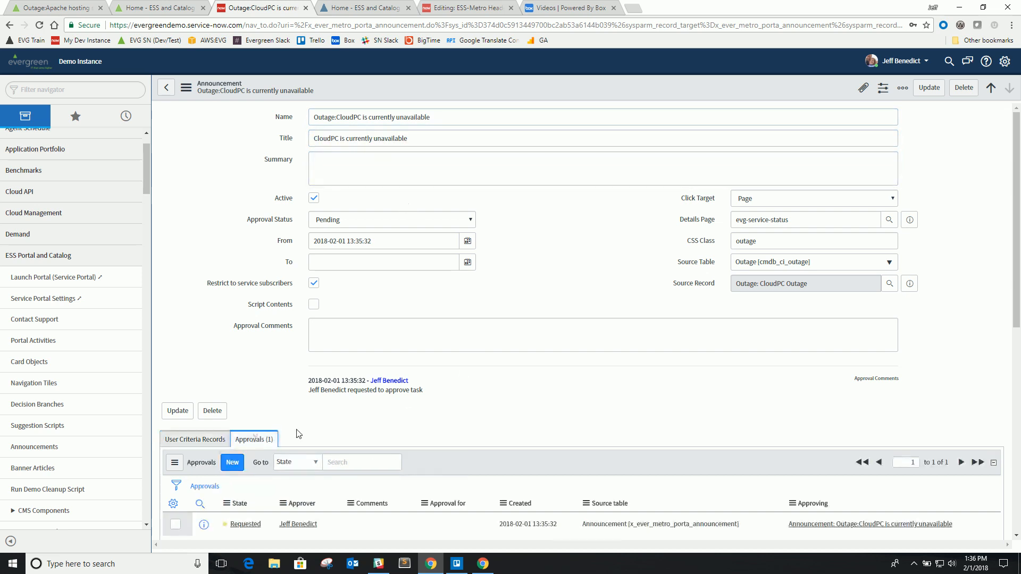
pyautogui.scroll(-2, 244, 420)
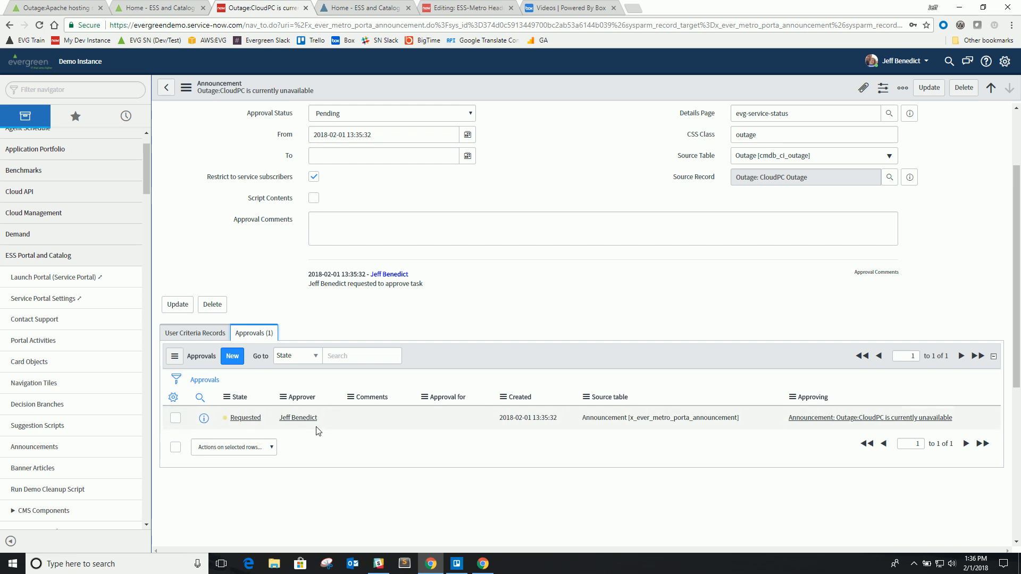
pyautogui.scroll(2, 319, 431)
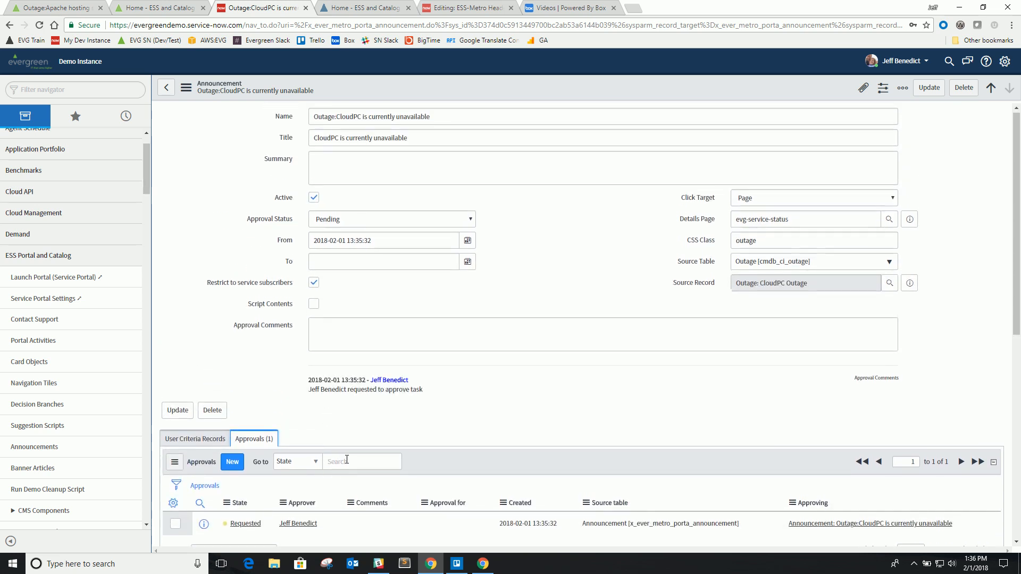
pyautogui.scroll(-2, 350, 451)
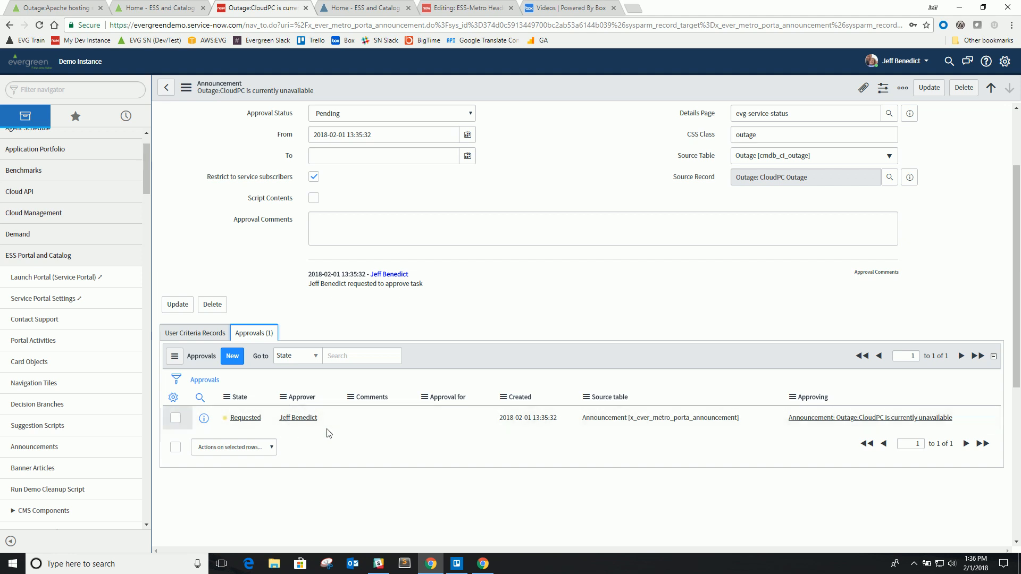
# - Find My Approvals with the filter "my appr" and open the CloudPC outage announcement from its approval request
pyautogui.click(57, 90)
pyautogui.write('my')
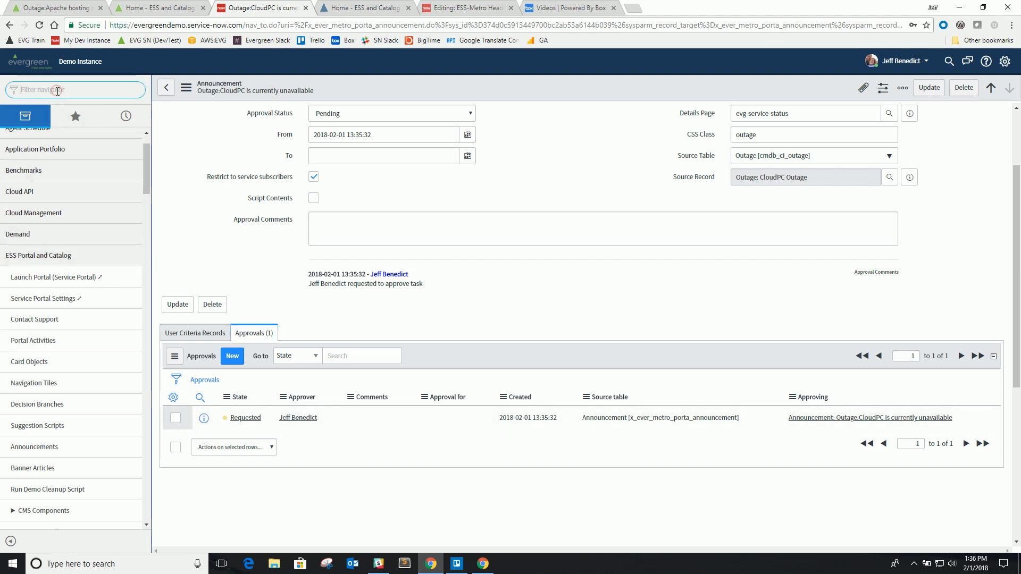
pyautogui.write(' appr')
pyautogui.click(48, 160)
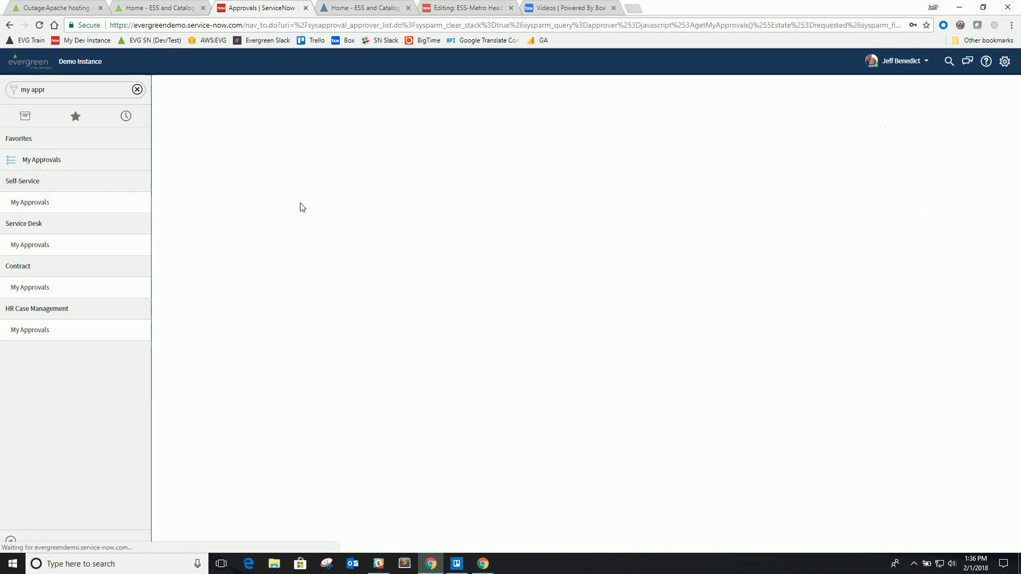
pyautogui.click(910, 117)
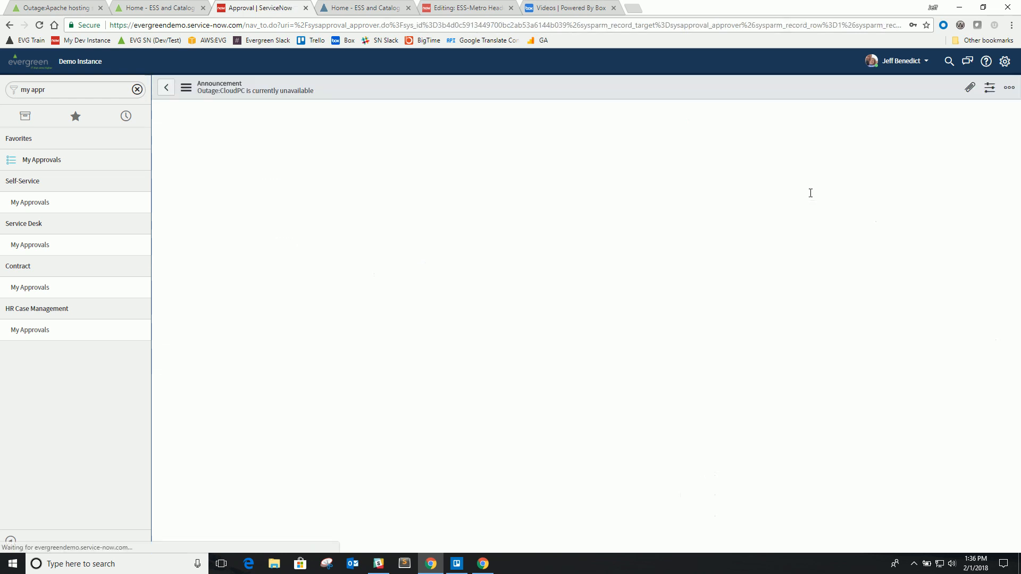
# - Set the announcement's summary to "CloudPC is undergoing maintenance. Should be back up by 2pm today." and update the record
pyautogui.click(377, 164)
pyautogui.write('CloudPC is undergo')
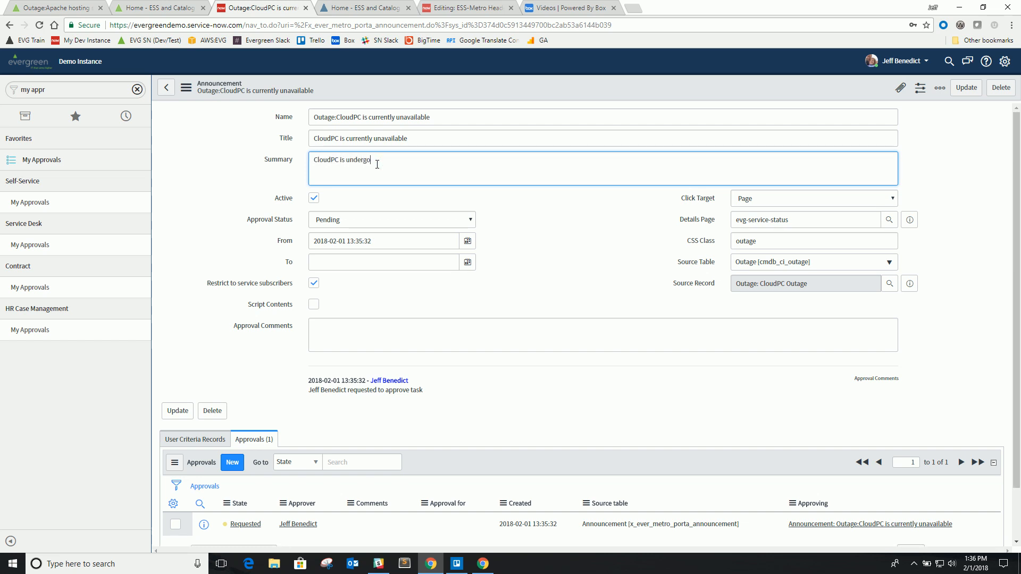
pyautogui.write('ing maintenance.  Should be back up by 2pm today.')
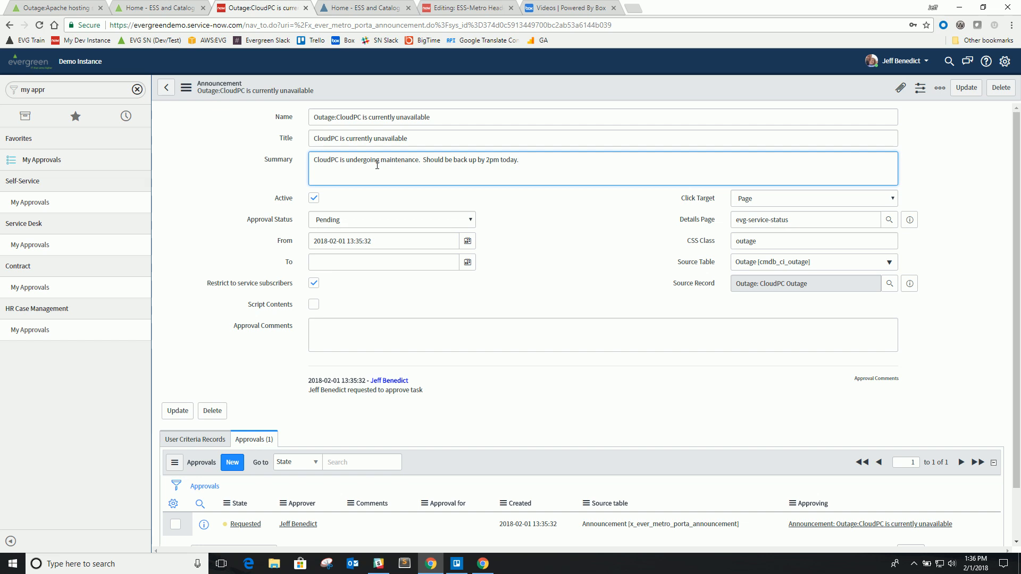
pyautogui.click(177, 410)
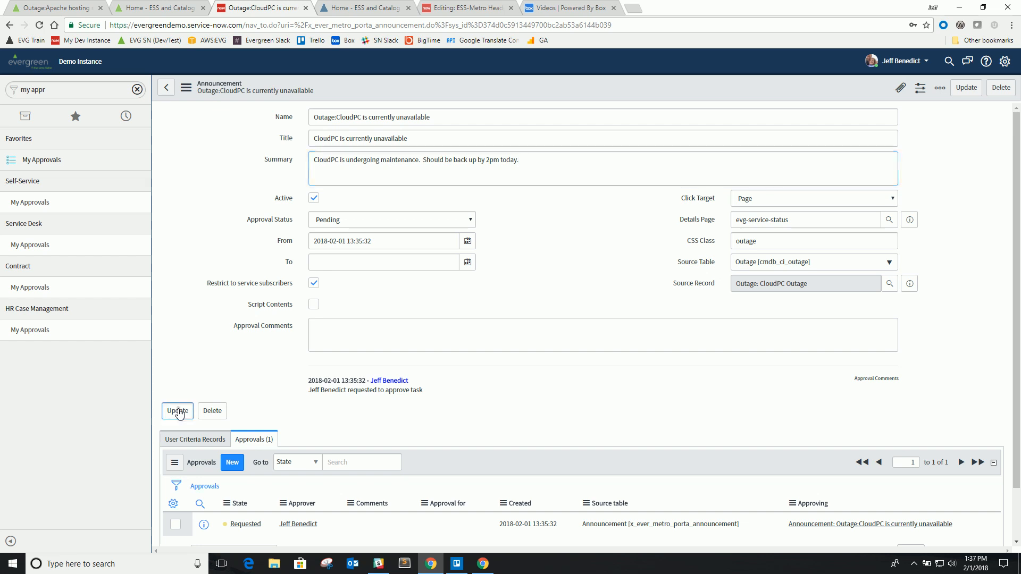
# - Approve the requested CloudPC outage announcement and reopen its record from the recent history
pyautogui.click(237, 176)
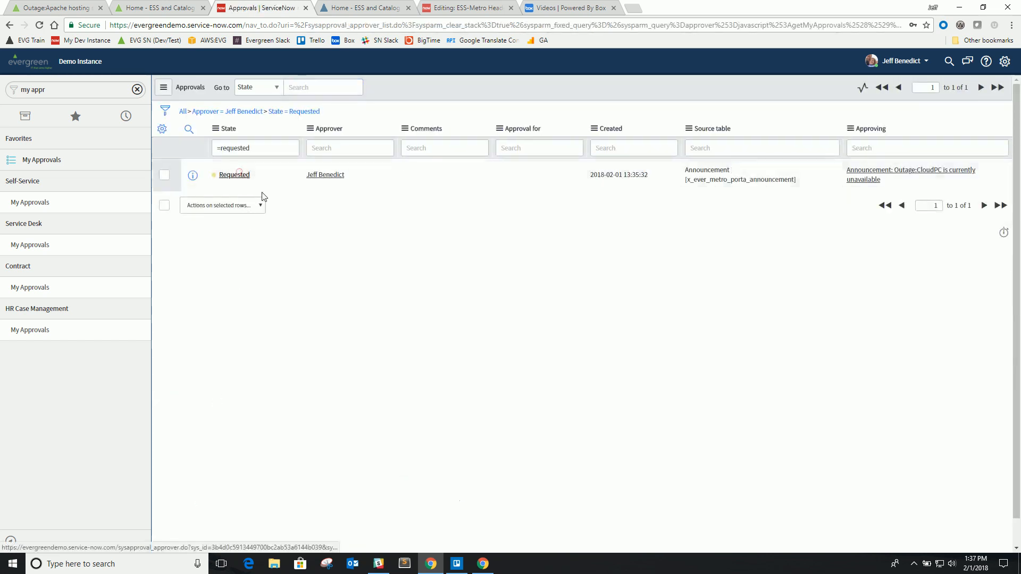
pyautogui.click(247, 318)
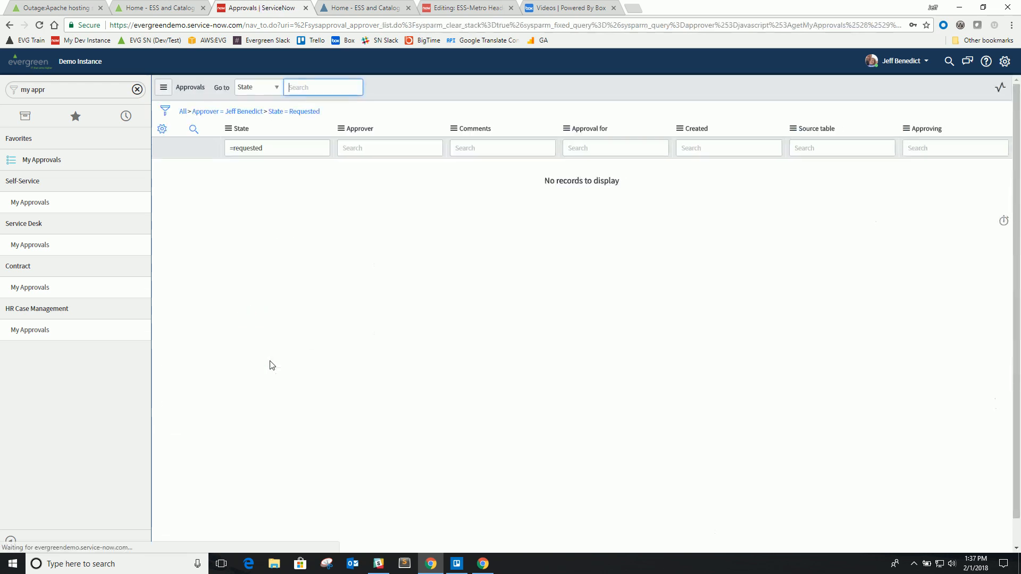
pyautogui.click(126, 122)
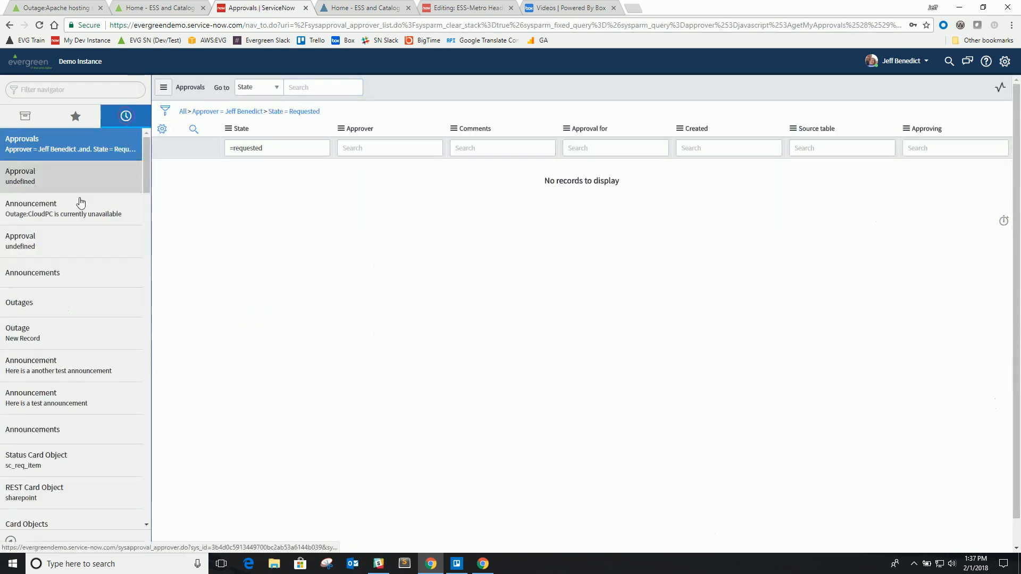
pyautogui.click(67, 214)
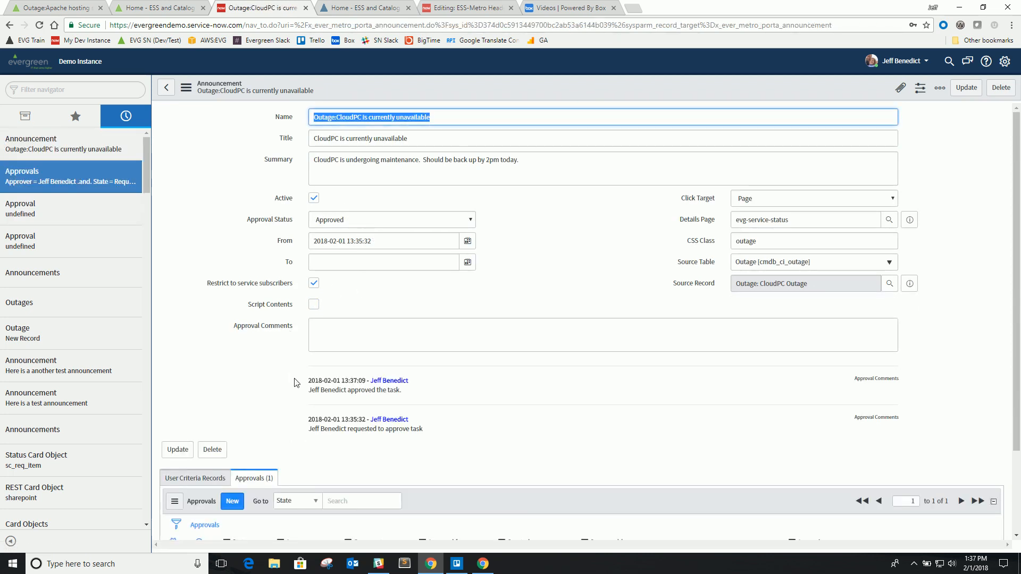
# - Expand and collapse the portal home page's announcement banners, then check the CloudPC record against its outage banner
pyautogui.click(352, 8)
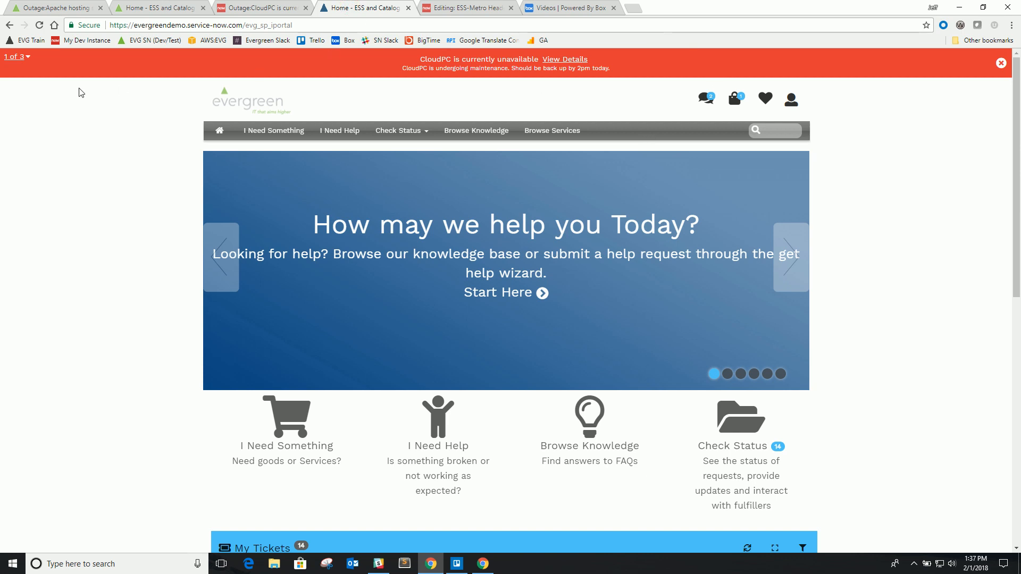
pyautogui.click(10, 60)
pyautogui.click(8, 60)
pyautogui.click(246, 6)
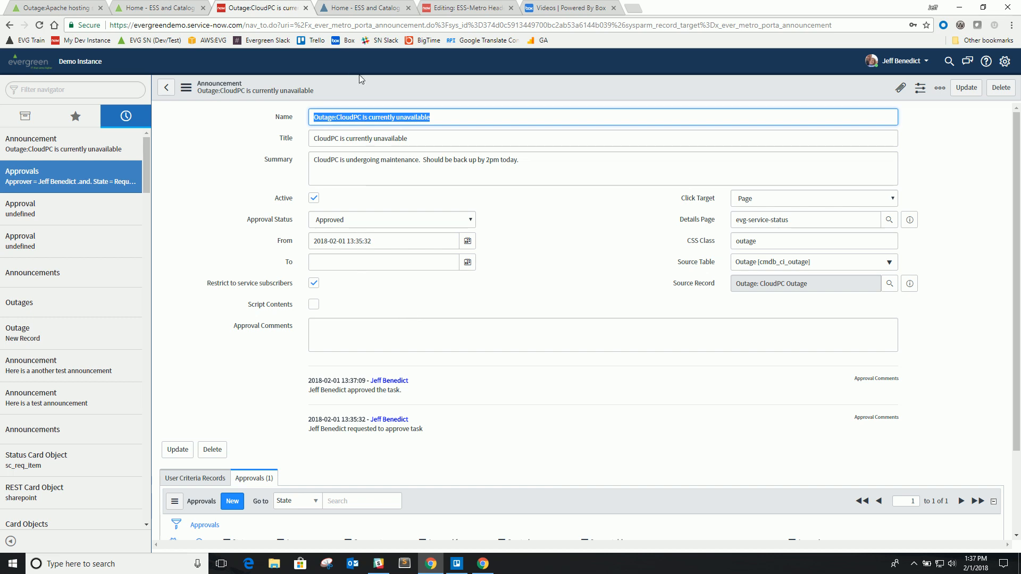
pyautogui.click(360, 9)
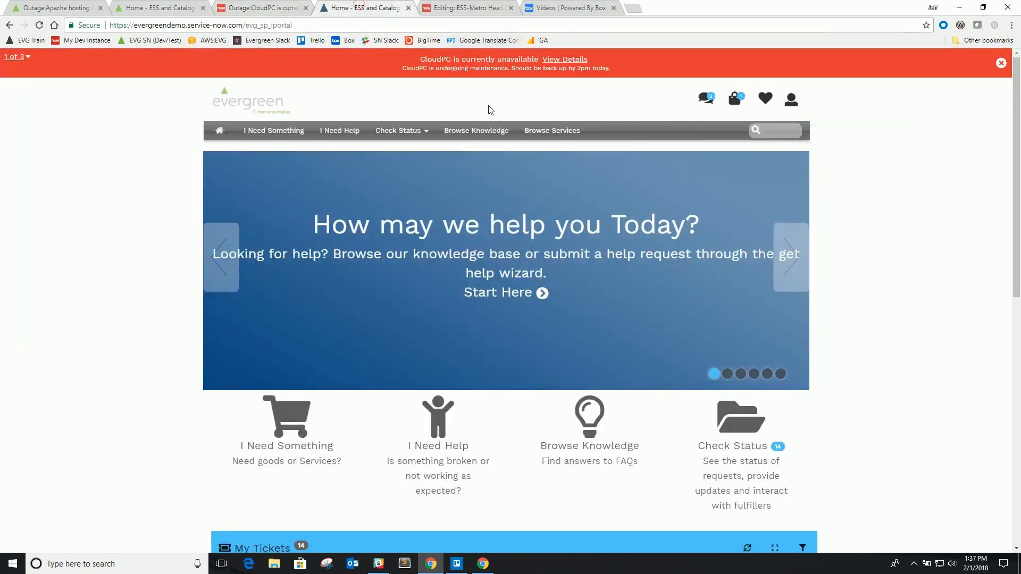
# - Search the portal for "cloudpc", open the CloudPC service page and show its status information
pyautogui.click(758, 130)
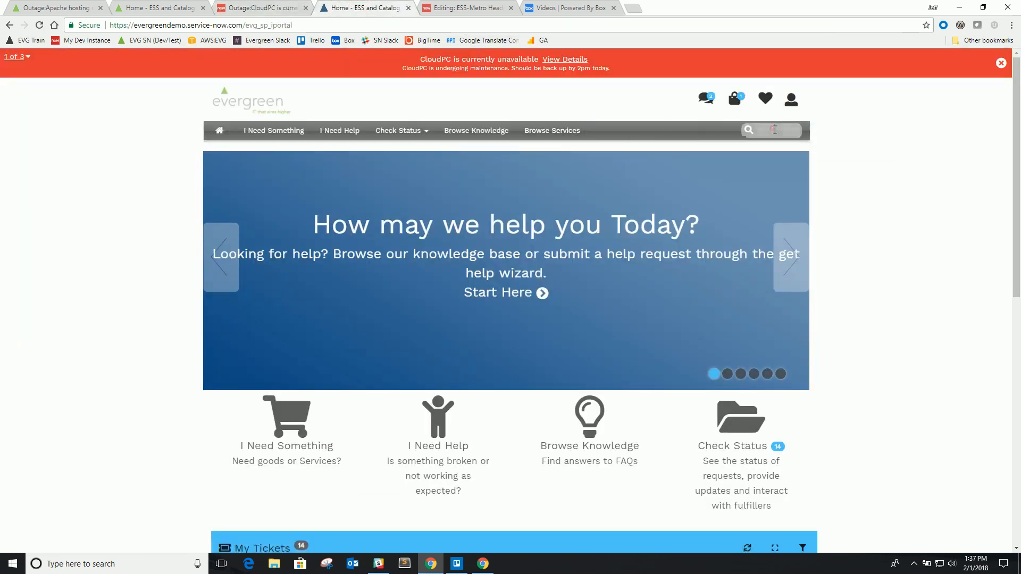
pyautogui.write('cloudpc')
pyautogui.press('Return')
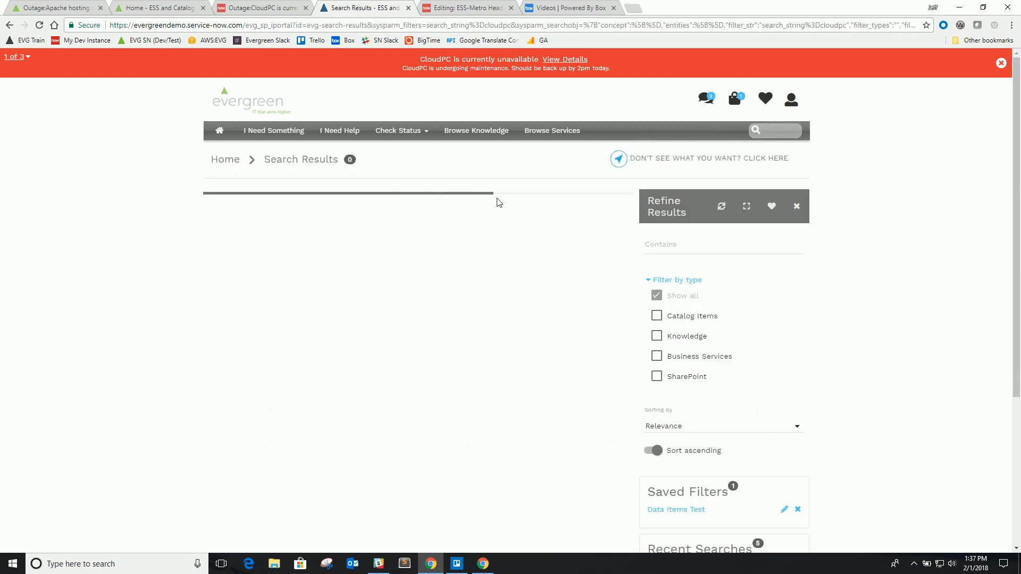
pyautogui.click(384, 248)
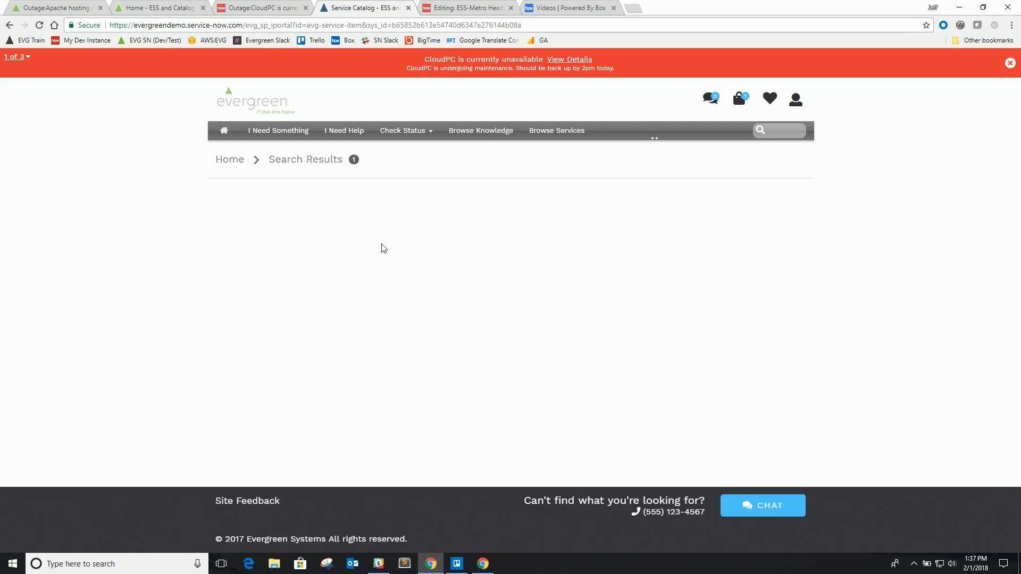
pyautogui.scroll(-5, 385, 255)
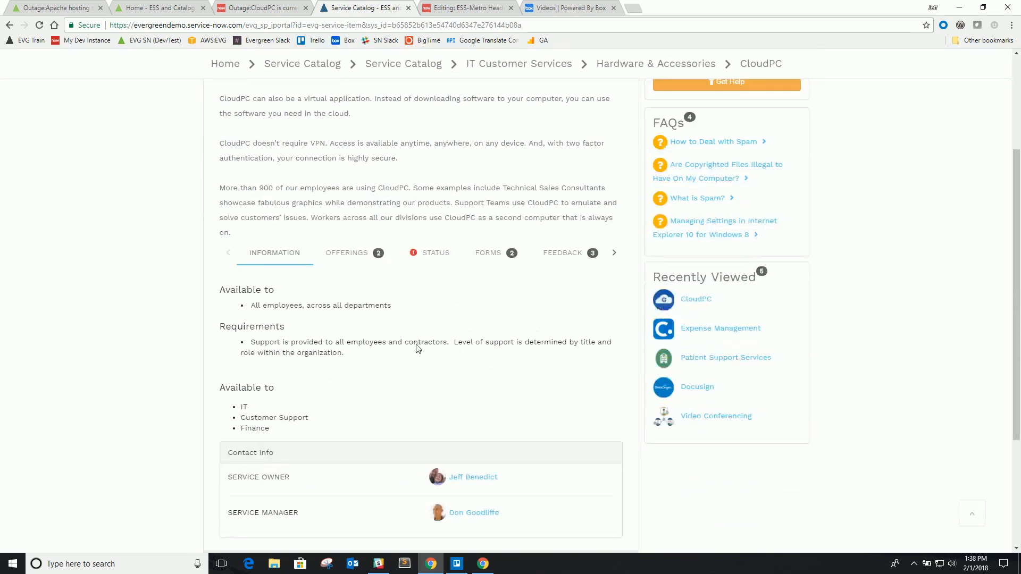
pyautogui.click(428, 254)
pyautogui.scroll(-2, 446, 293)
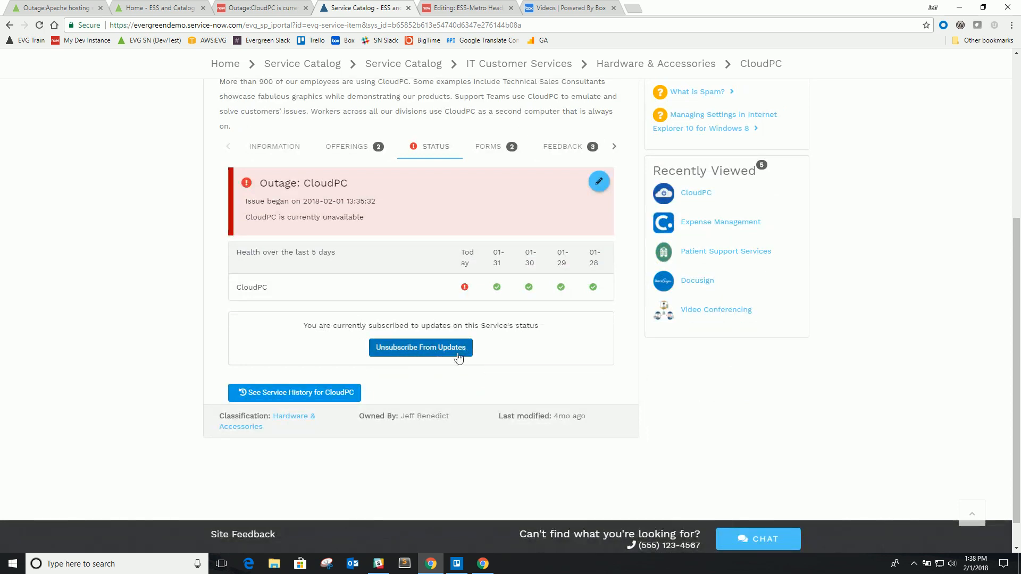
# - Unsubscribe from the CloudPC service's status updates and save its outage announcement record unchanged
pyautogui.click(414, 351)
pyautogui.scroll(7, 505, 372)
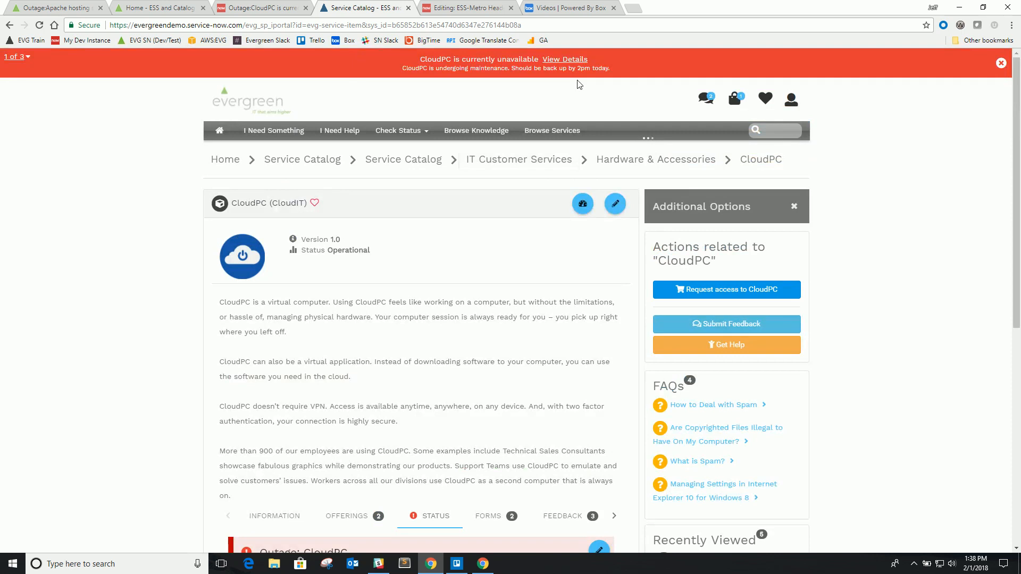
pyautogui.click(252, 11)
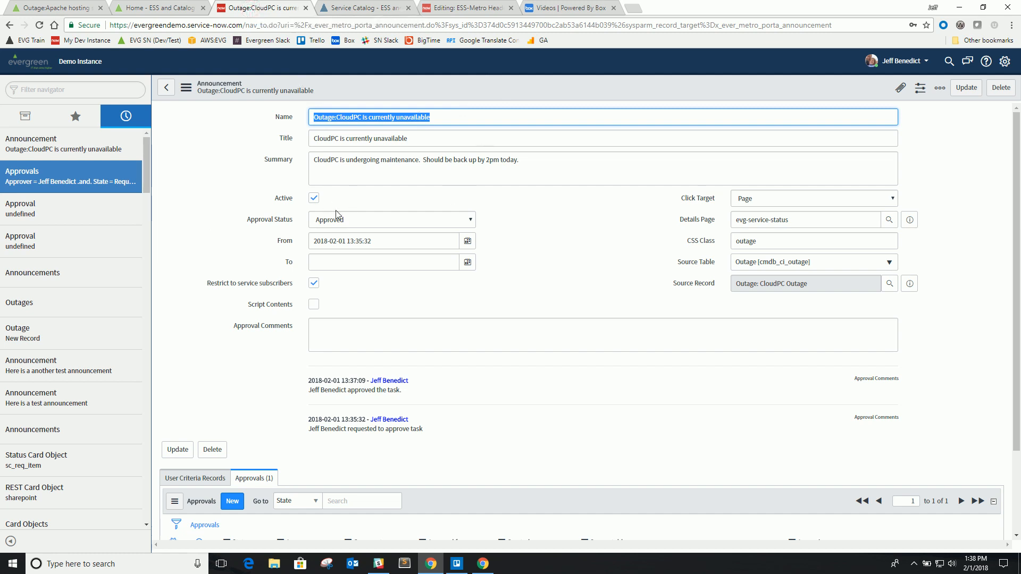
pyautogui.click(535, 169)
pyautogui.rightClick(541, 91)
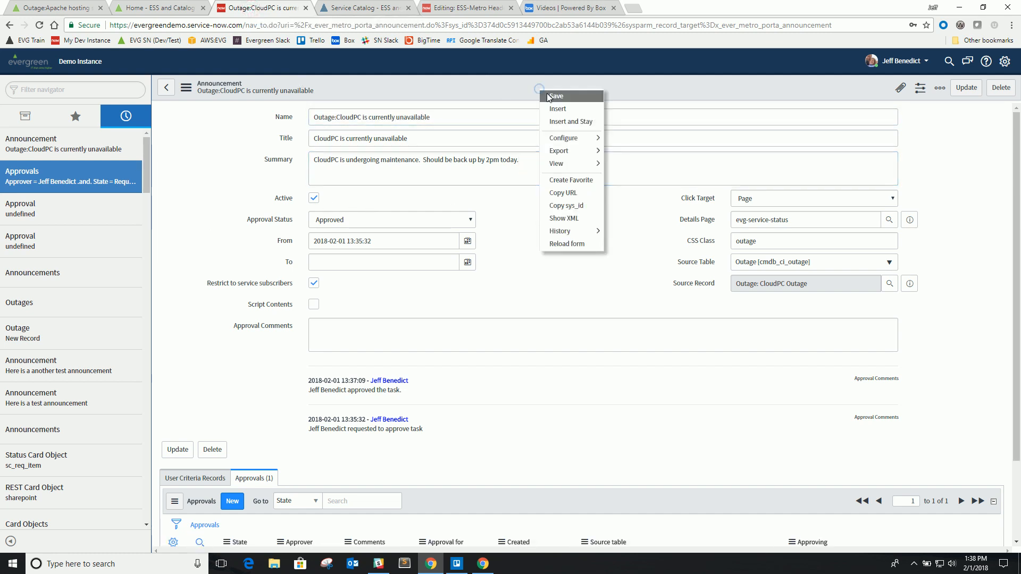
pyautogui.click(550, 98)
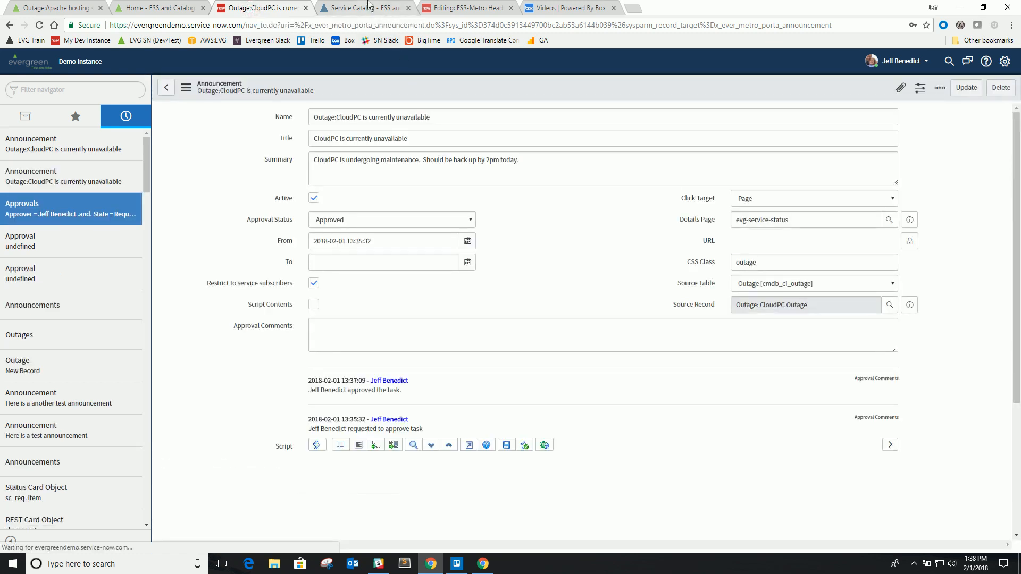
# - Expand and collapse the CloudPC page's announcement banners and compare them with the announcement's service subscriber restriction
pyautogui.click(369, 8)
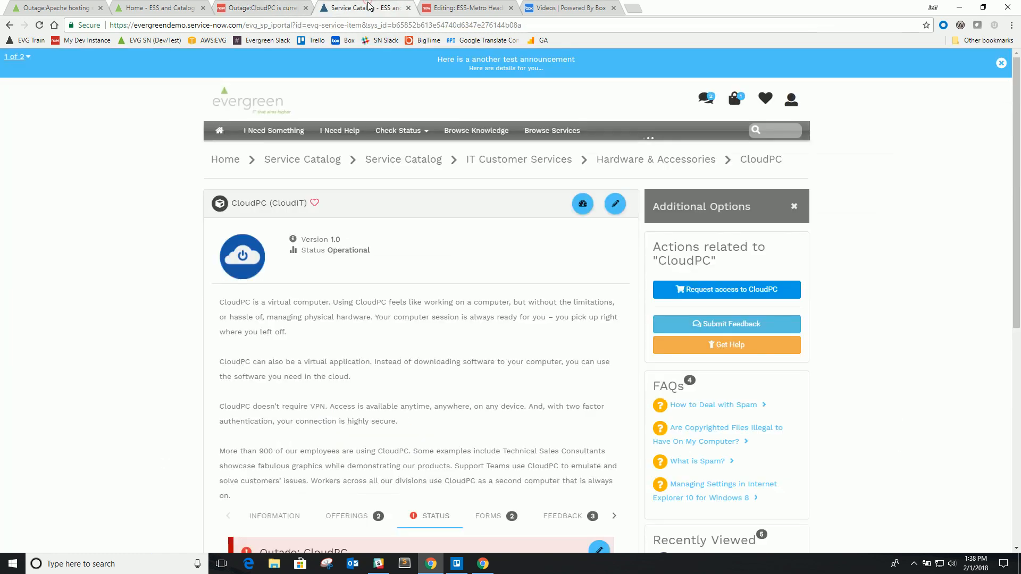
pyautogui.click(19, 57)
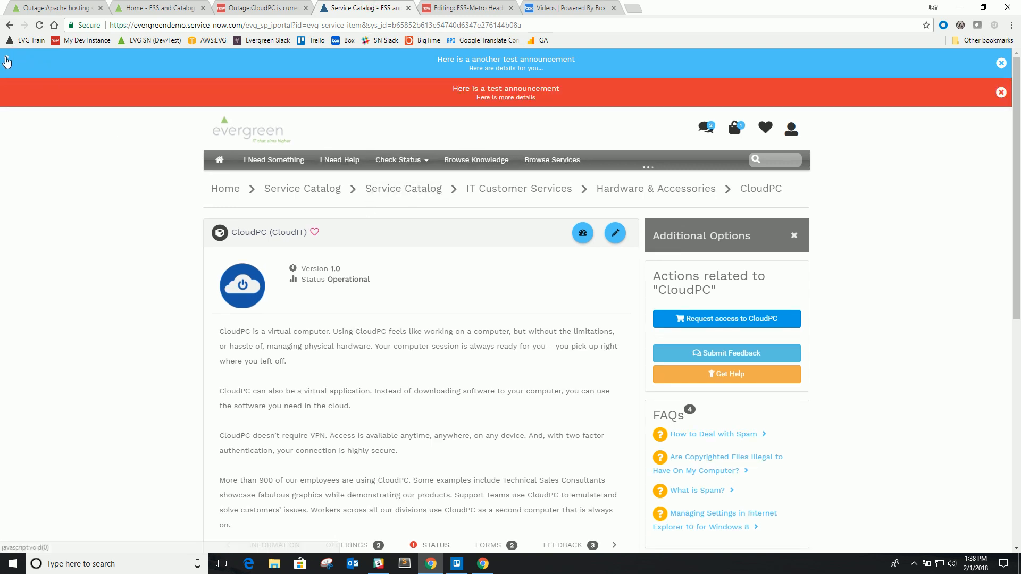
pyautogui.click(8, 60)
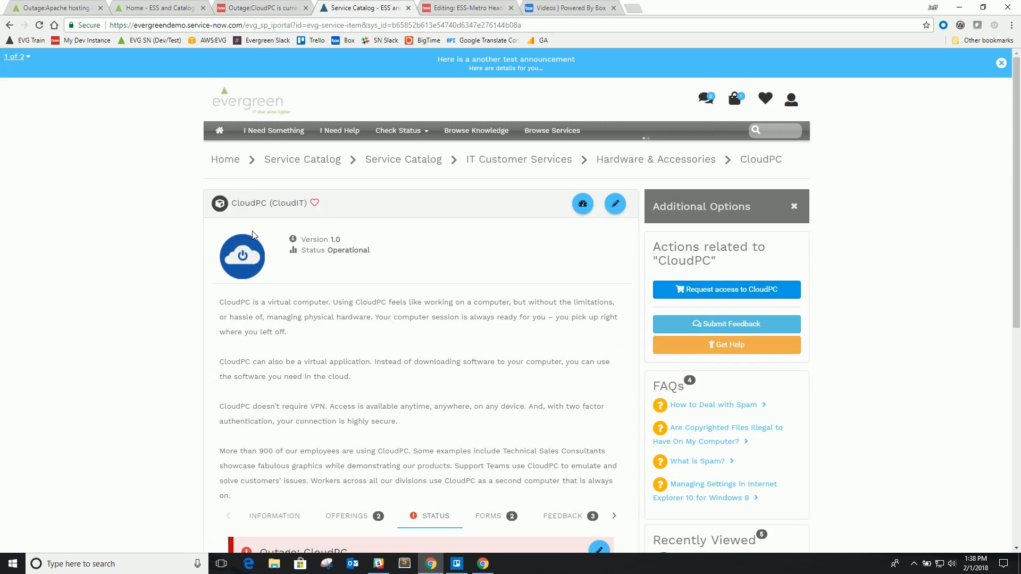
pyautogui.click(262, 7)
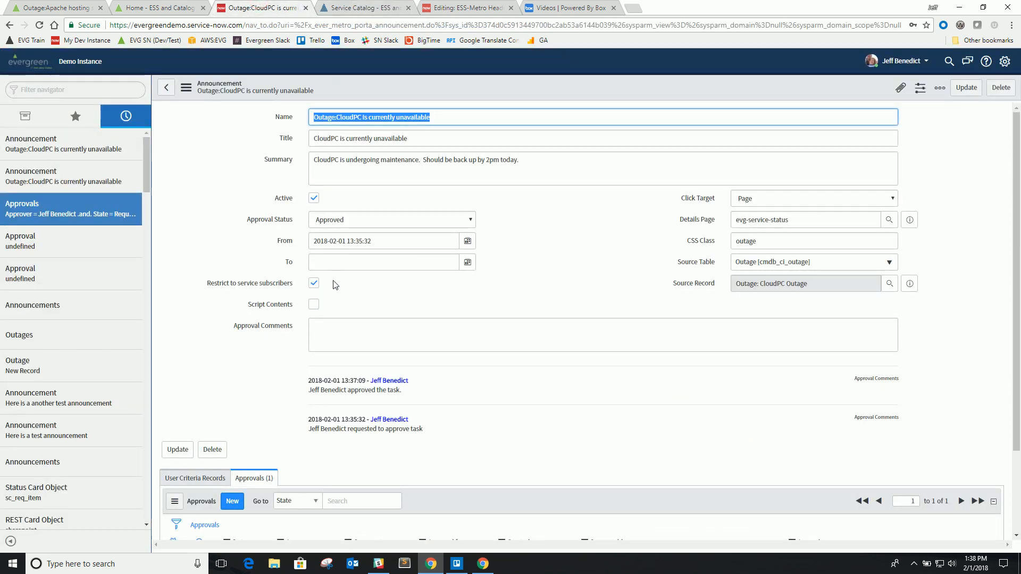
pyautogui.click(356, 7)
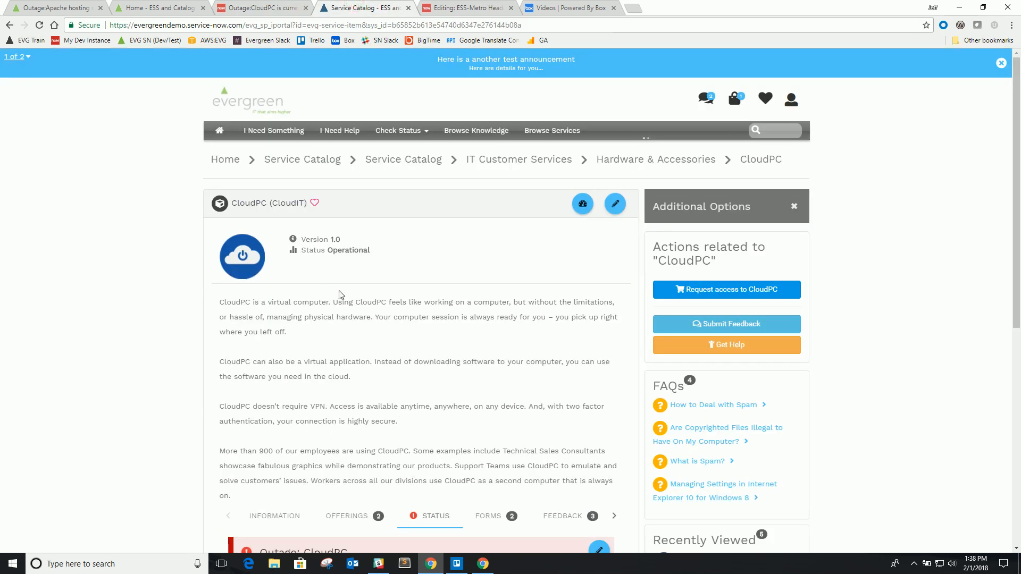
# - Show the user criteria records attached to the CloudPC outage announcement
pyautogui.click(261, 7)
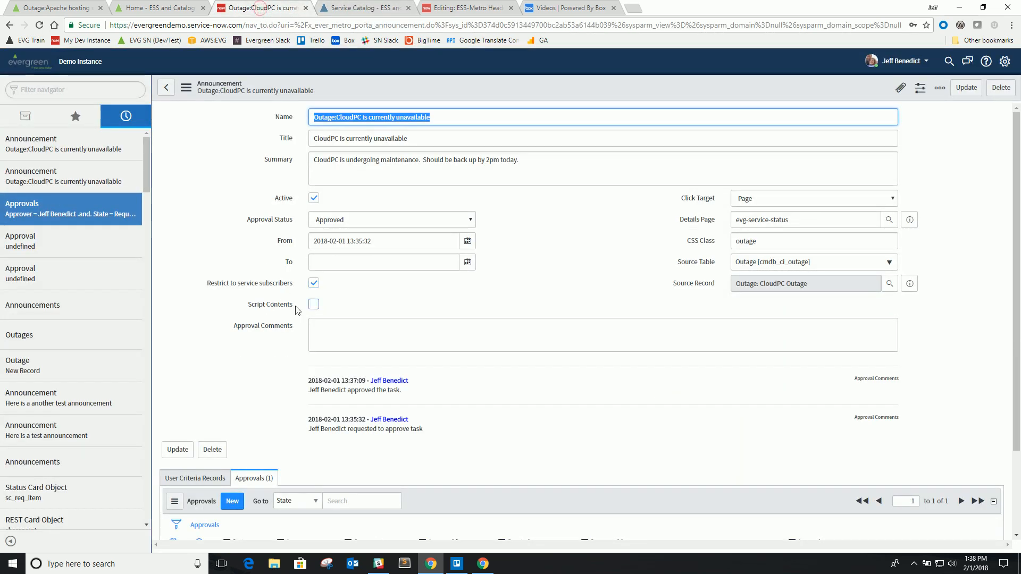
pyautogui.scroll(-2, 245, 281)
pyautogui.click(212, 373)
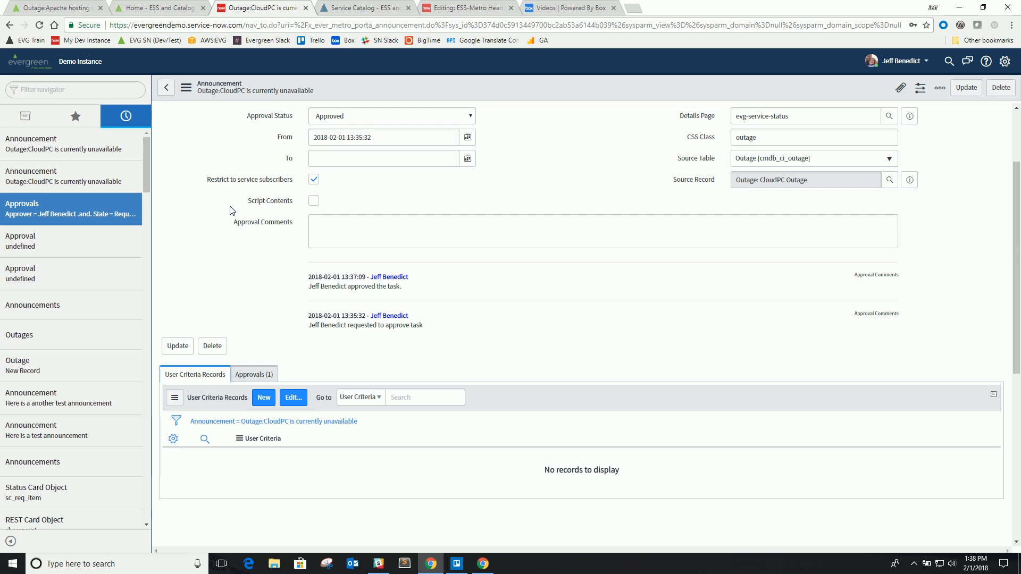
# - Subscribe to the CloudPC service's status updates again and resave its outage announcement to refresh the portal banners
pyautogui.click(348, 8)
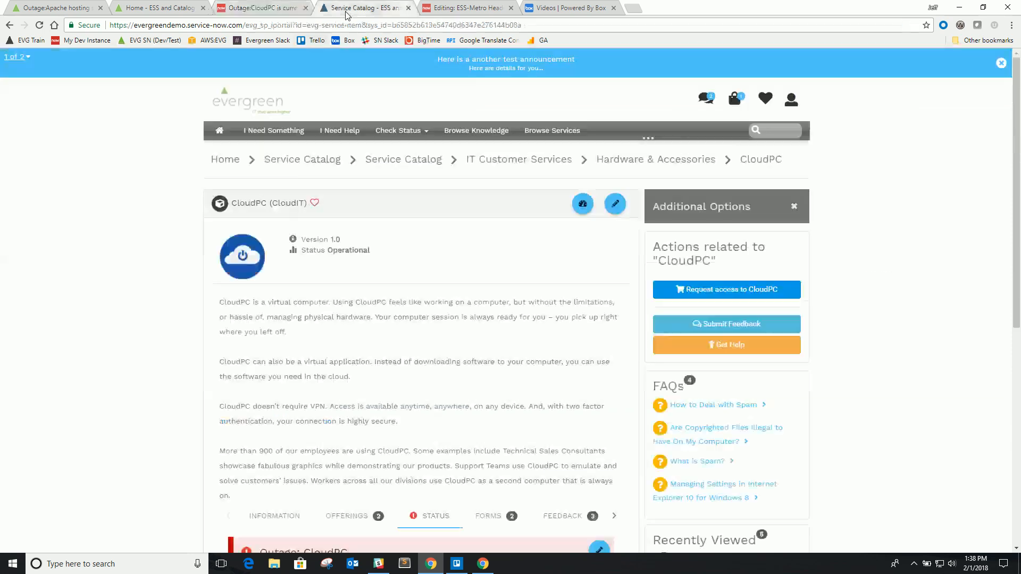
pyautogui.click(417, 403)
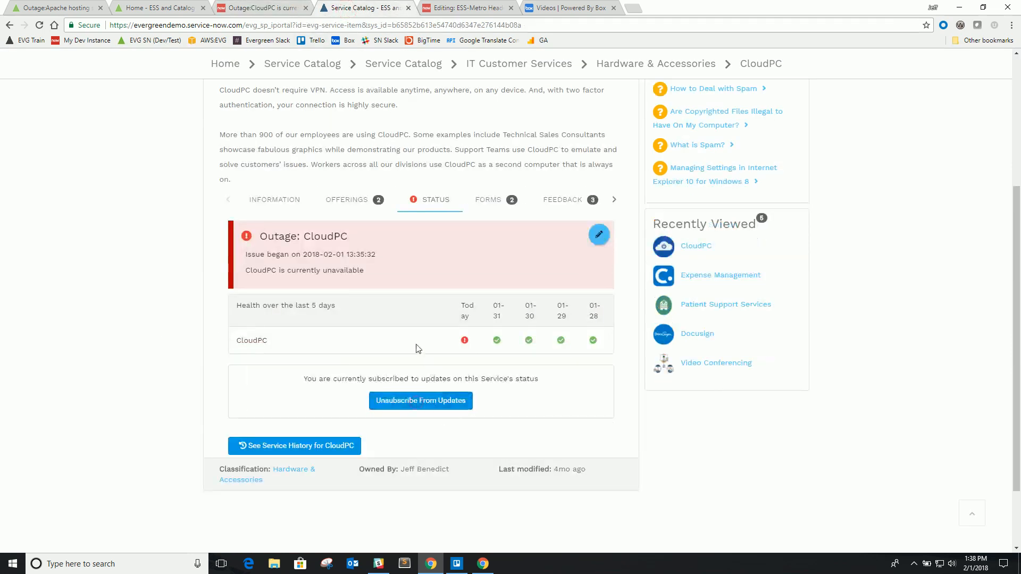
pyautogui.click(262, 7)
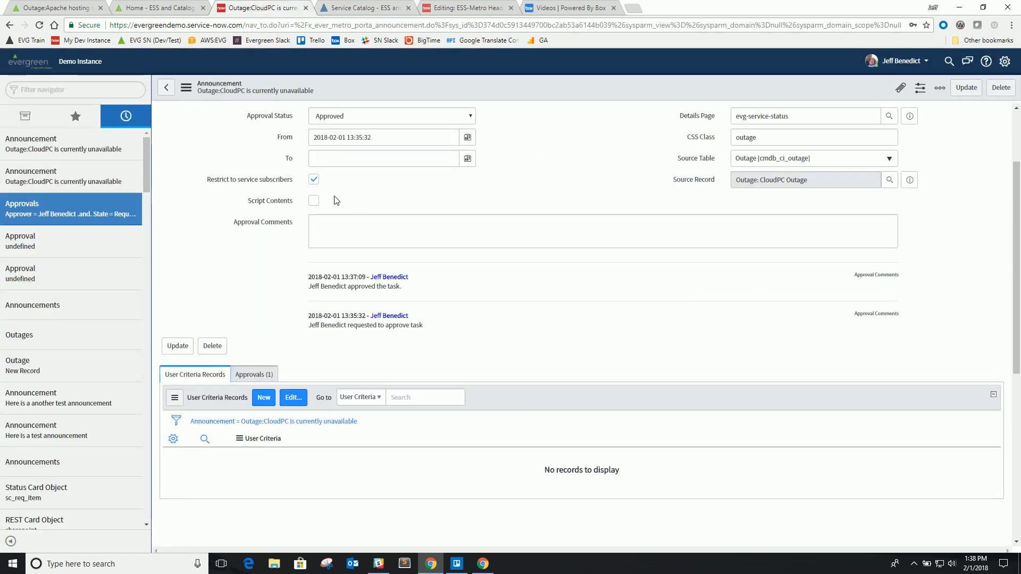
pyautogui.scroll(2, 313, 180)
pyautogui.click(573, 155)
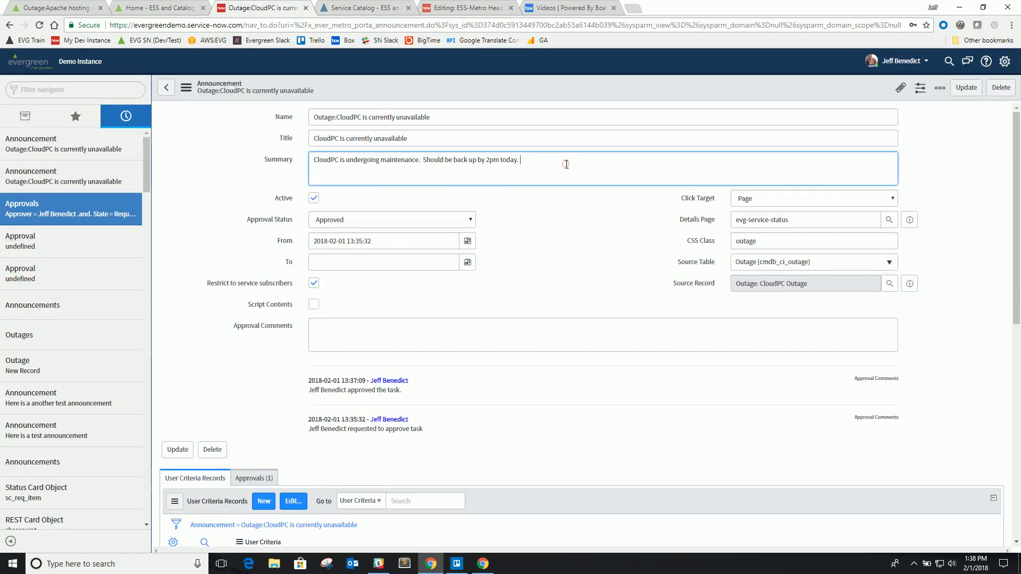
pyautogui.rightClick(458, 87)
pyautogui.click(473, 92)
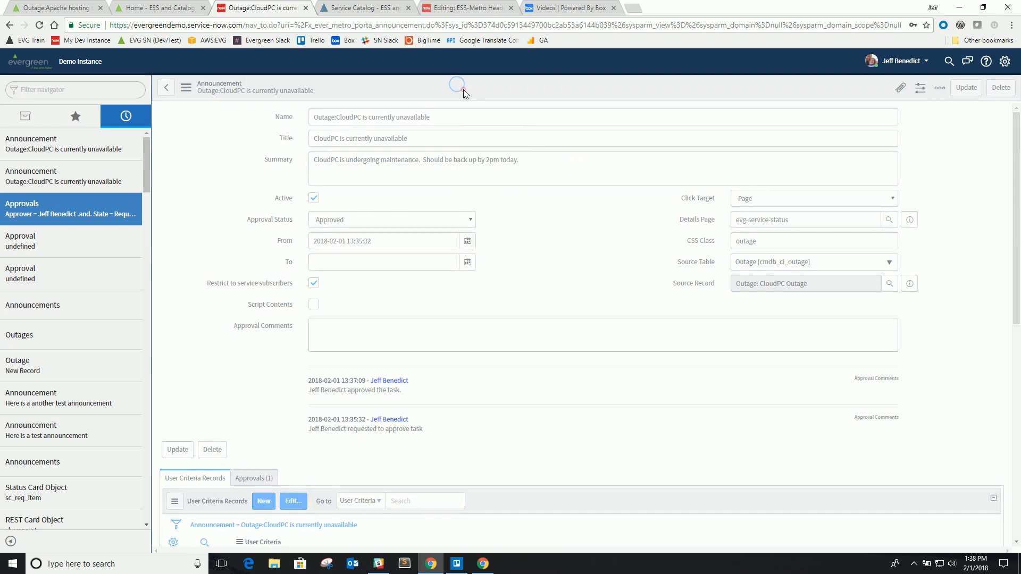
pyautogui.click(344, 7)
pyautogui.scroll(5, 248, 52)
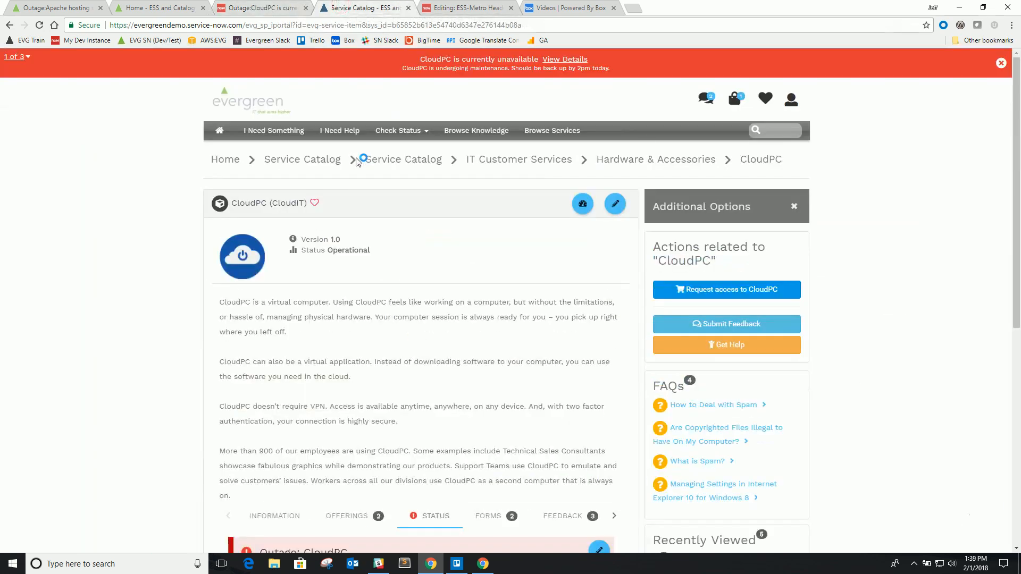
# - Open the CloudPC outage record from the Outages list and end the outage now
pyautogui.click(271, 10)
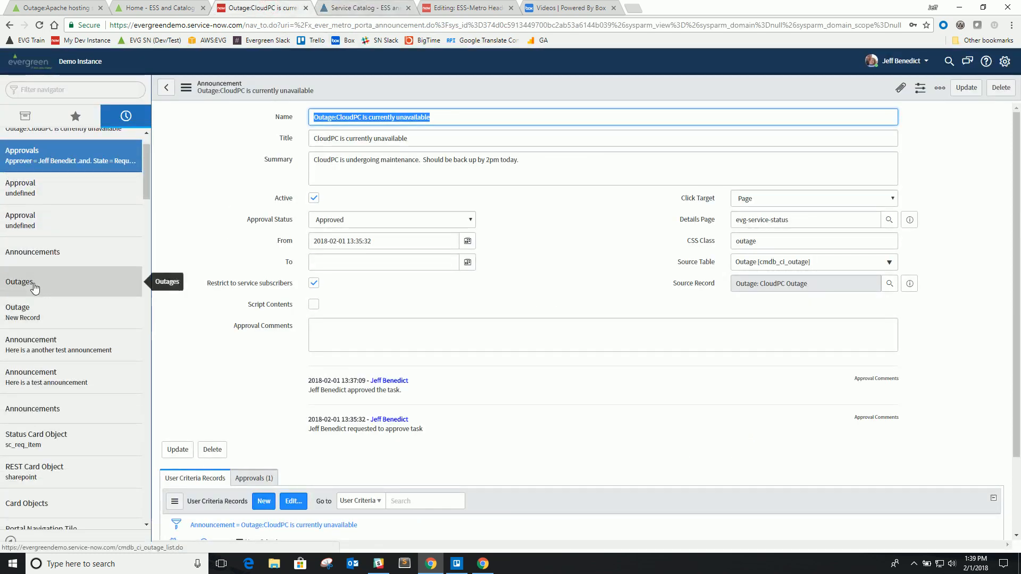
pyautogui.click(34, 283)
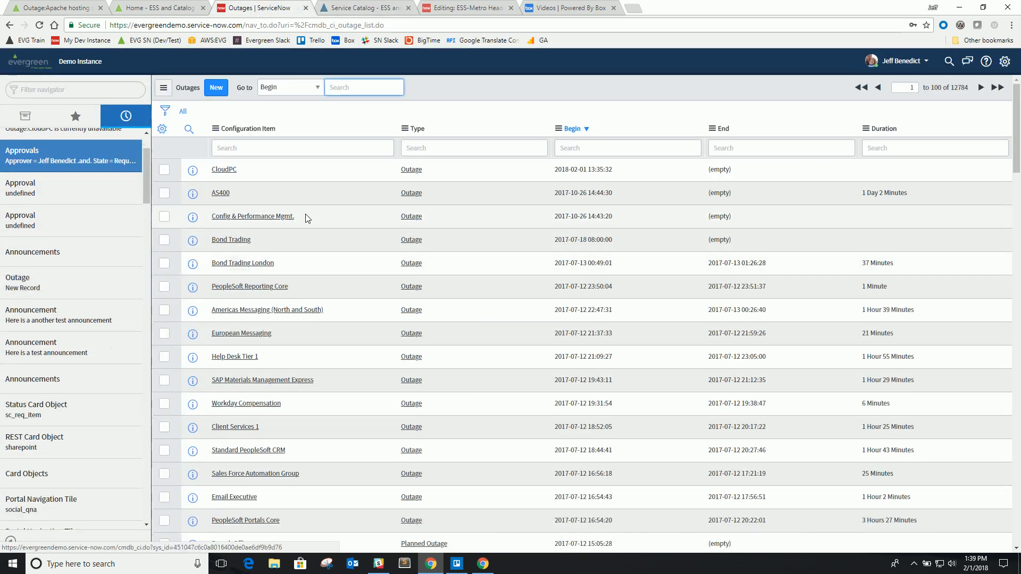
pyautogui.click(197, 170)
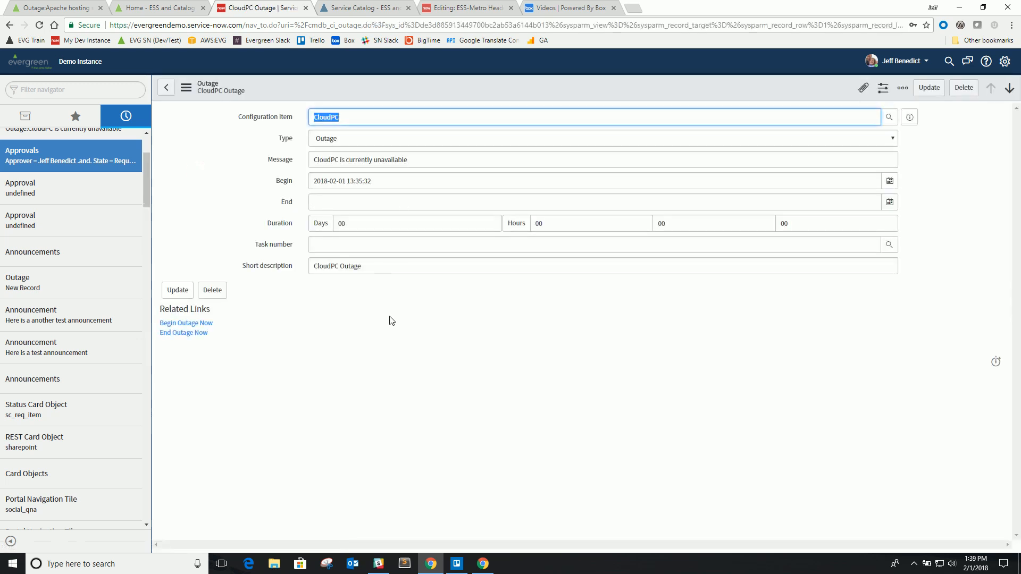
pyautogui.click(178, 332)
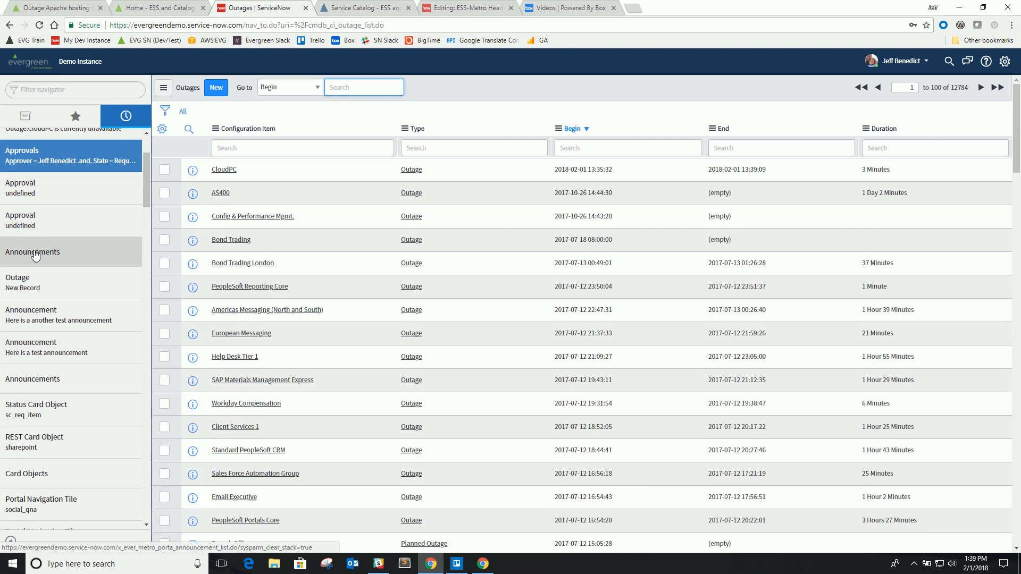
pyautogui.scroll(2, 34, 254)
pyautogui.click(51, 213)
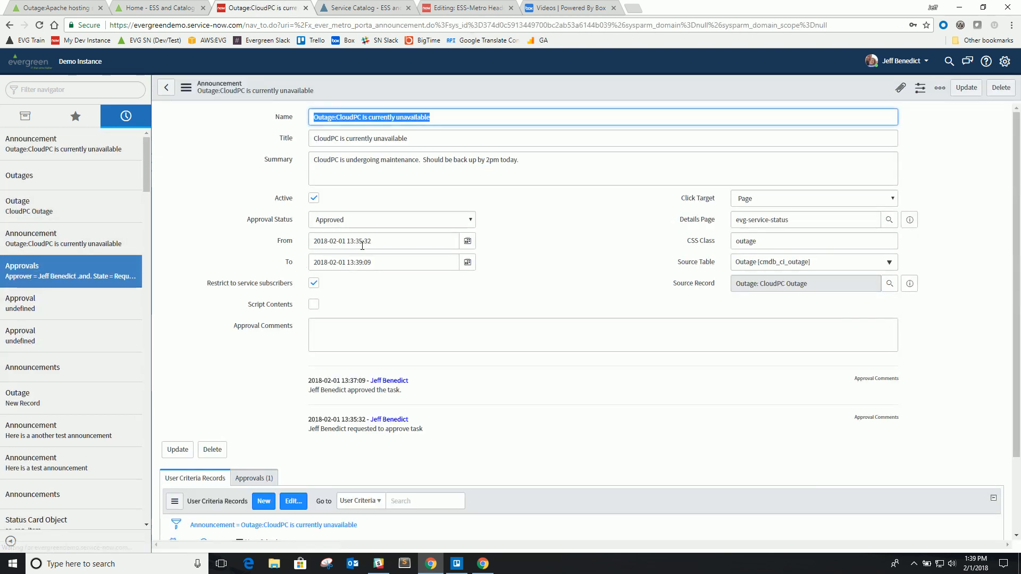
pyautogui.tripleClick(374, 241)
pyautogui.click(373, 262)
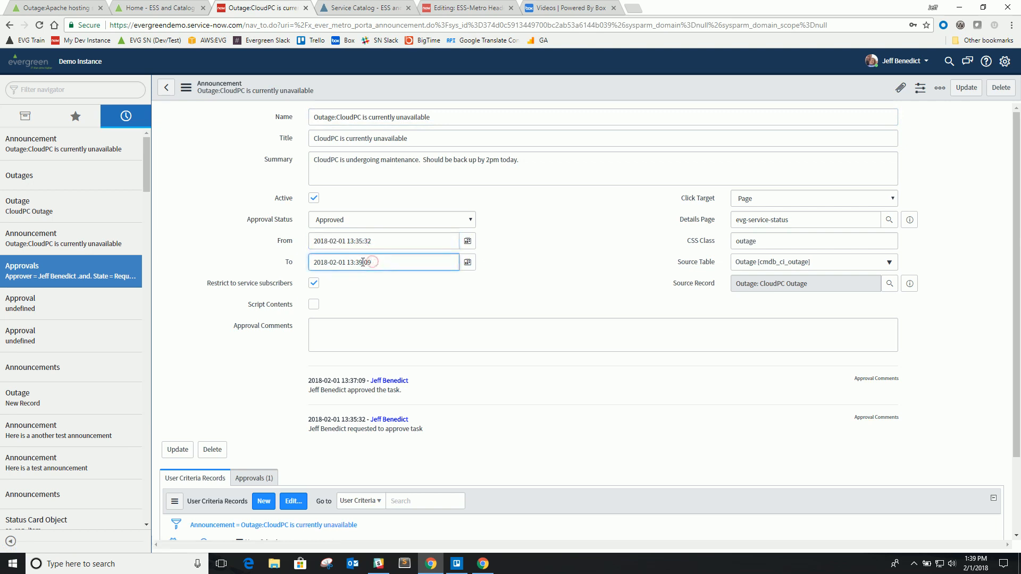
pyautogui.click(367, 264)
pyautogui.press('BackSpace')
pyautogui.rightClick(417, 94)
pyautogui.click(431, 96)
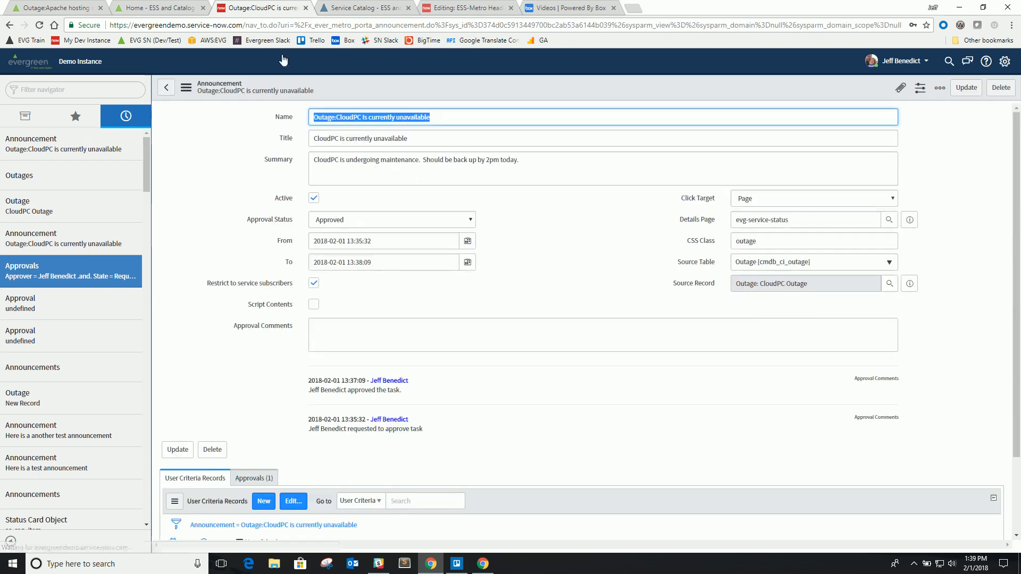
pyautogui.click(360, 7)
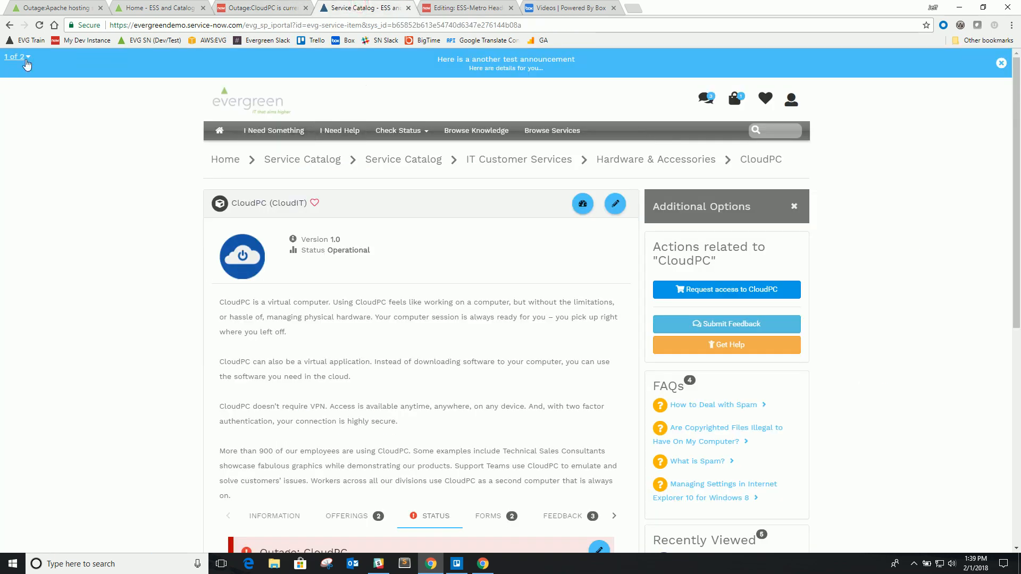